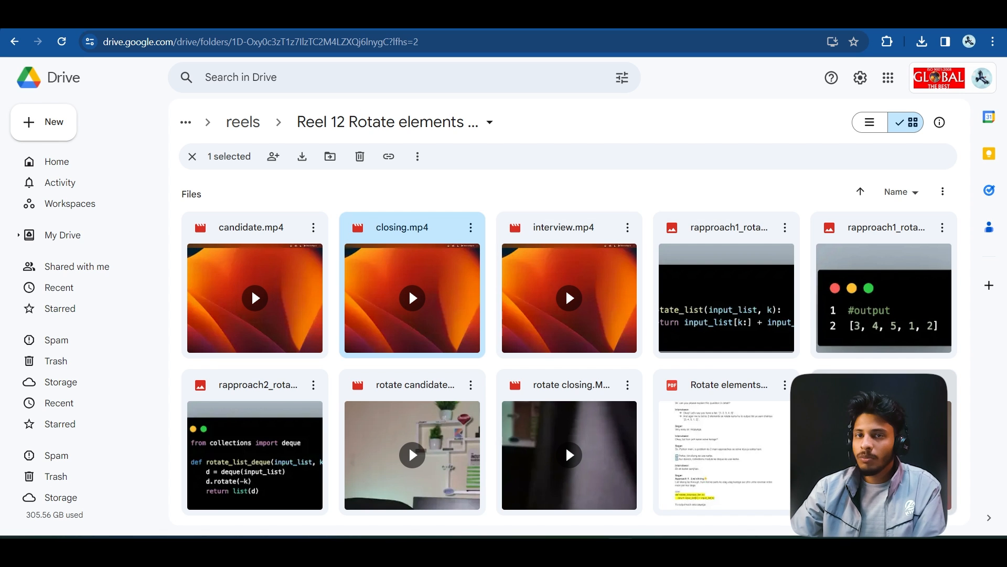
Play the Rotate Interview.MP4 video in the Drive preview, and look at the rapproach1_rotatecode.png image.
{"action": "left_click", "coordinate": [565, 445]}
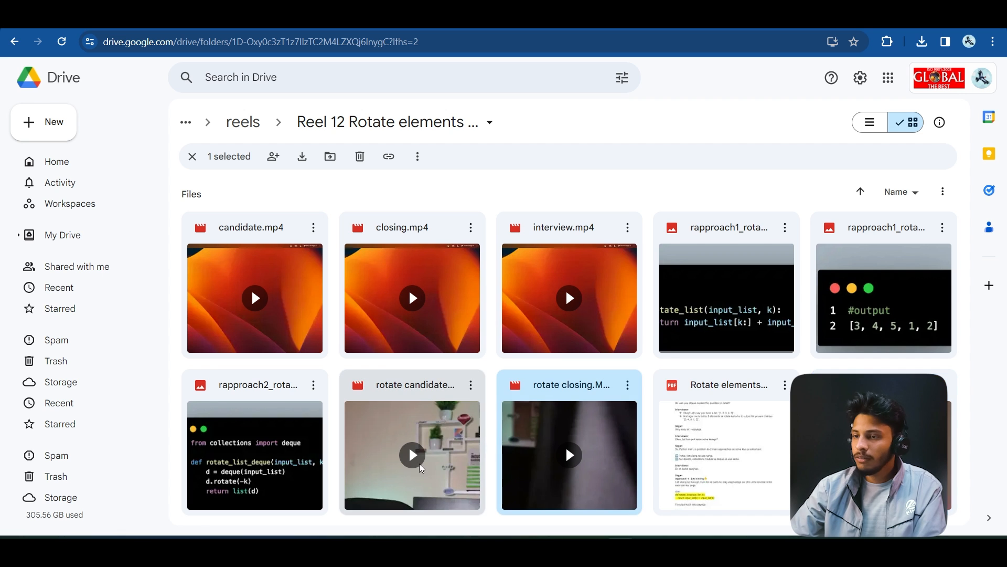
{"action": "double_click", "coordinate": [882, 452]}
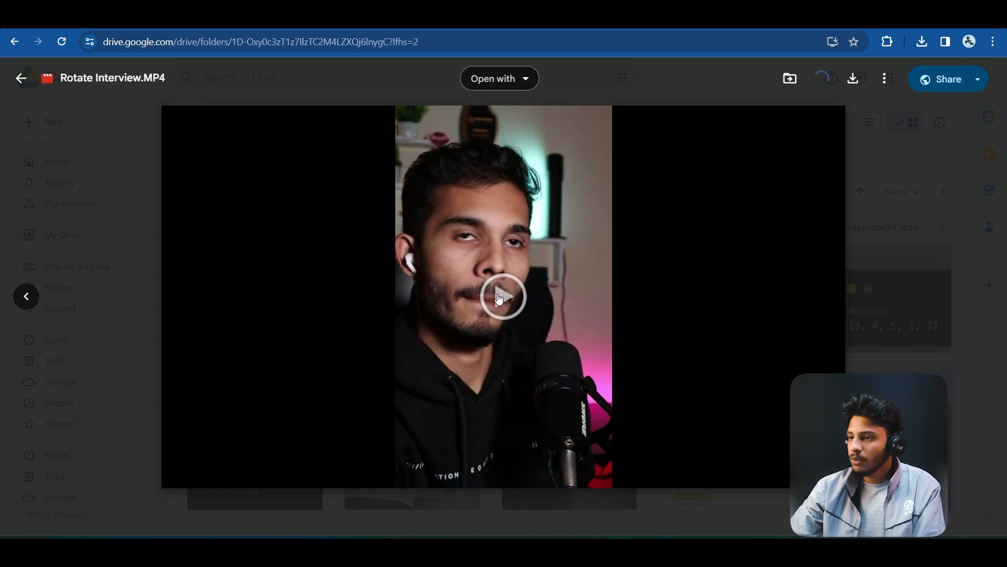
{"action": "left_click", "coordinate": [499, 298]}
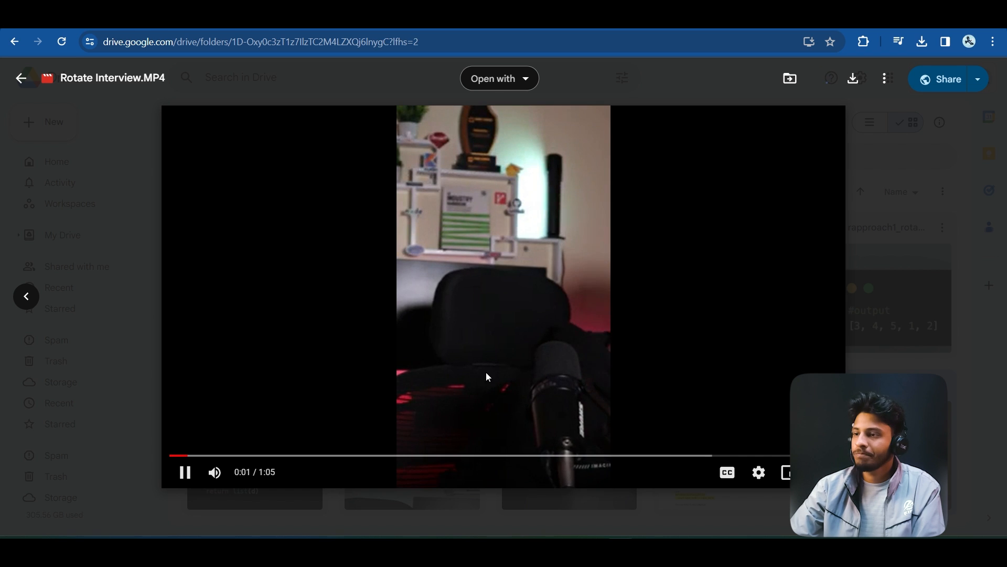
{"action": "left_click", "coordinate": [953, 277]}
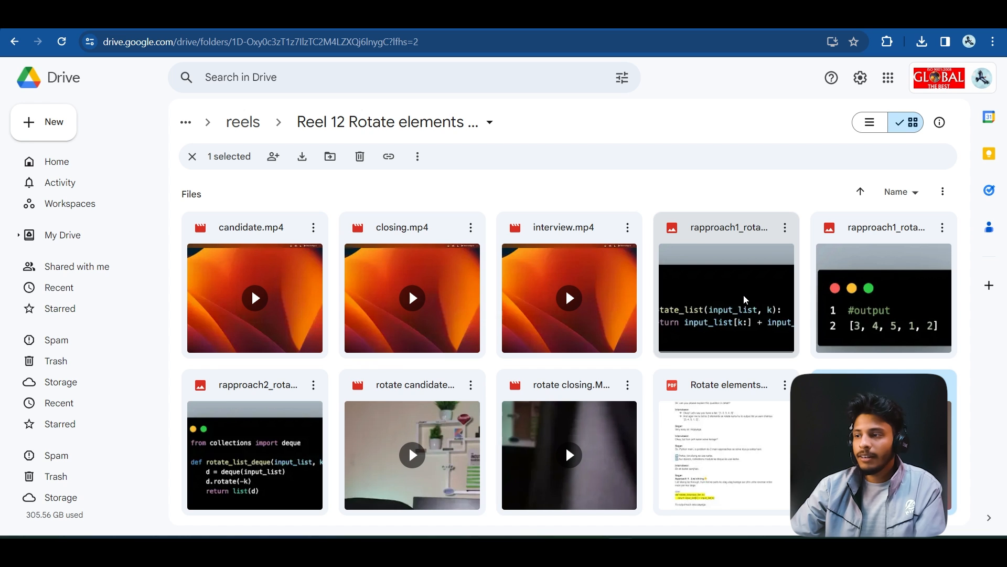
{"action": "double_click", "coordinate": [746, 299]}
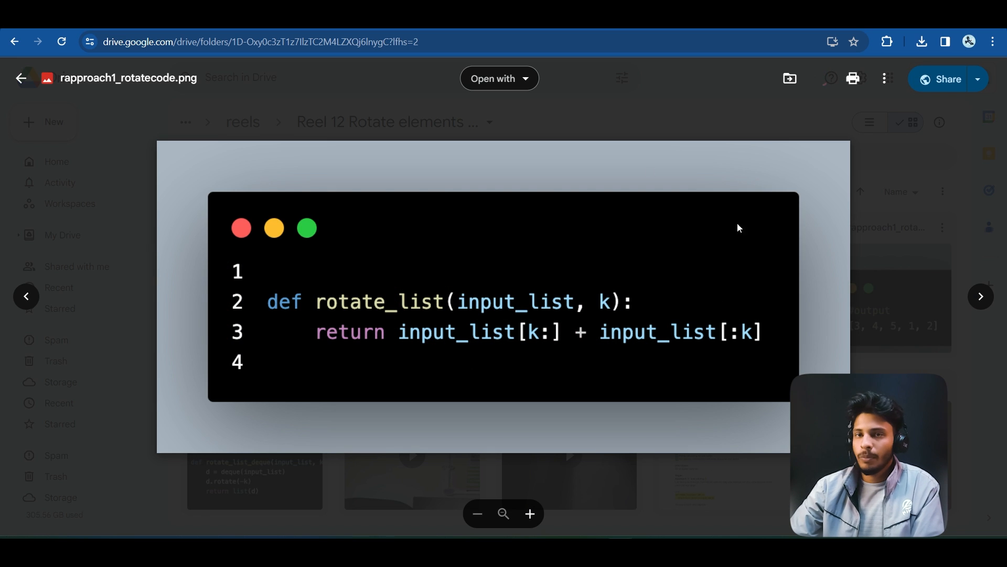
{"action": "left_click", "coordinate": [893, 275]}
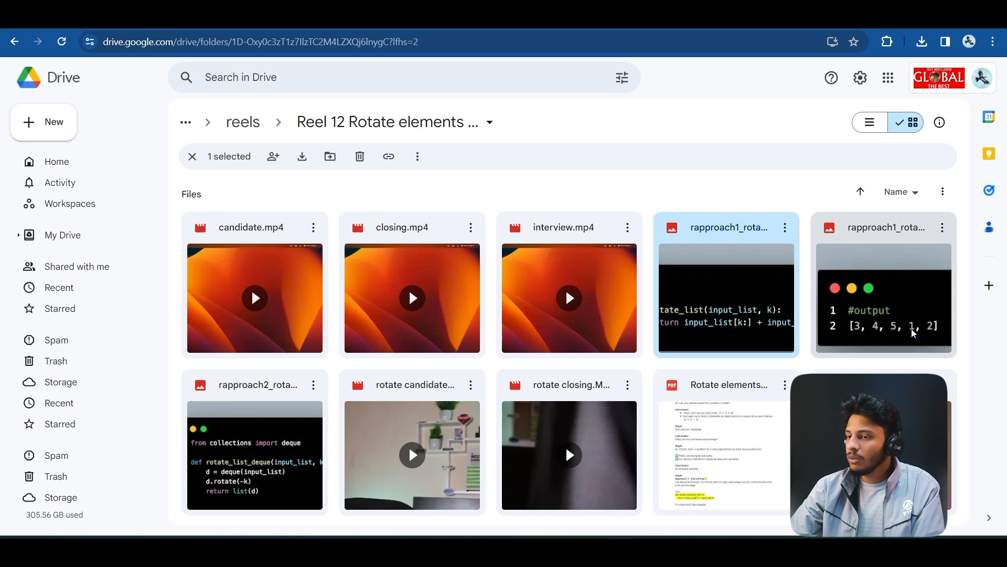
Examine the interviewer's list-rotation question and its example list in the Rotate elements by k.pdf script.
{"action": "double_click", "coordinate": [703, 439]}
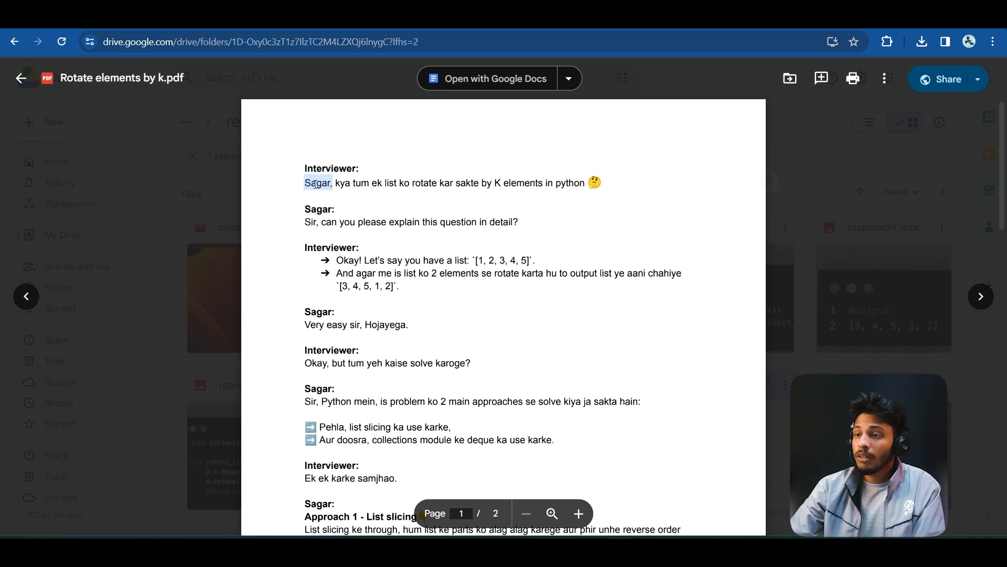
{"action": "left_click_drag", "start_coordinate": [302, 191], "coordinate": [600, 184]}
{"action": "left_click", "coordinate": [602, 212]}
{"action": "left_click_drag", "start_coordinate": [304, 223], "coordinate": [520, 261]}
{"action": "left_click_drag", "start_coordinate": [328, 264], "coordinate": [569, 277]}
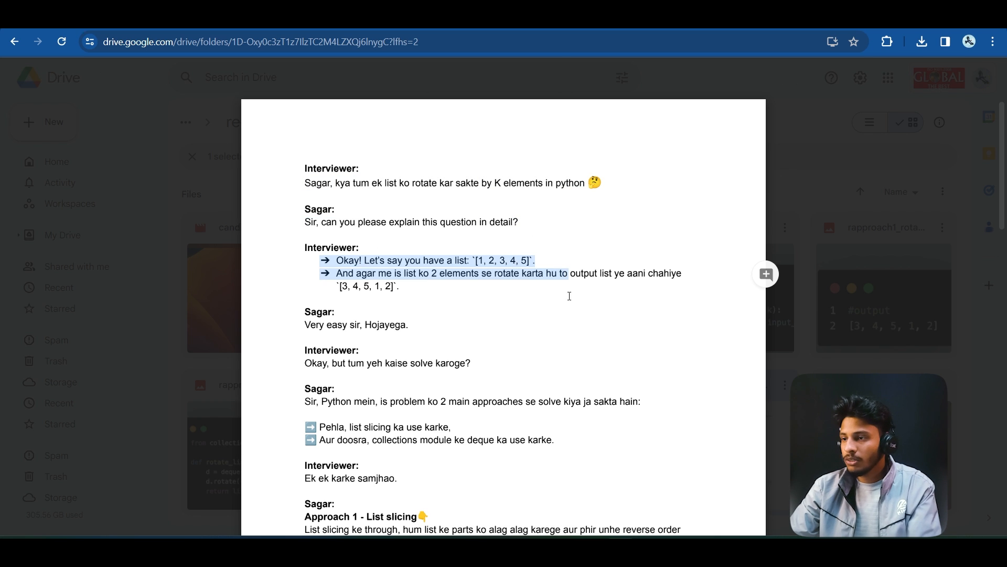
{"action": "left_click", "coordinate": [502, 292]}
{"action": "left_click_drag", "start_coordinate": [474, 262], "coordinate": [534, 262]}
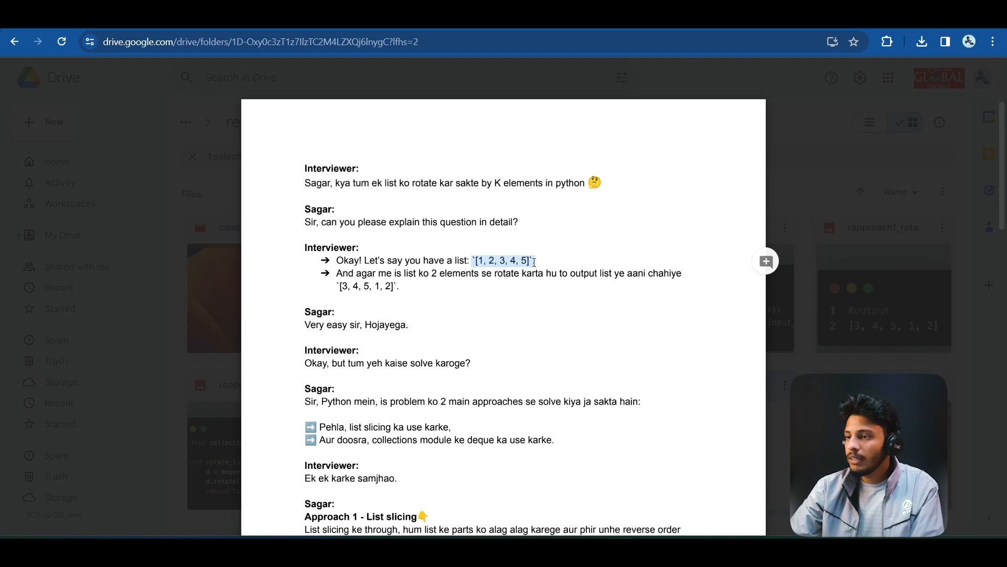
{"action": "left_click", "coordinate": [474, 260]}
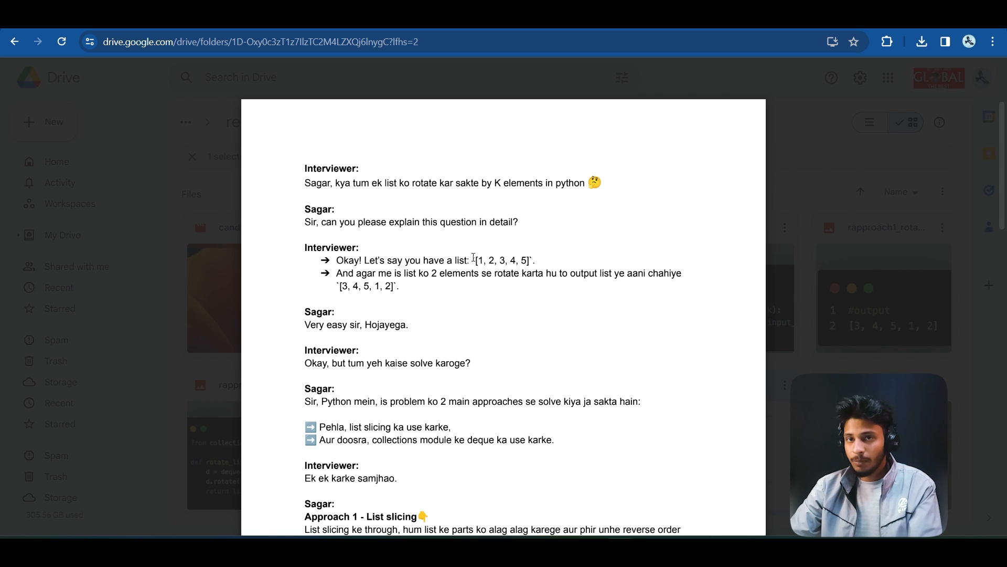
Read through the list slicing and deque approaches in the PDF script and close the preview.
{"action": "scroll", "coordinate": [474, 260], "scroll_direction": "down", "scroll_amount": 5}
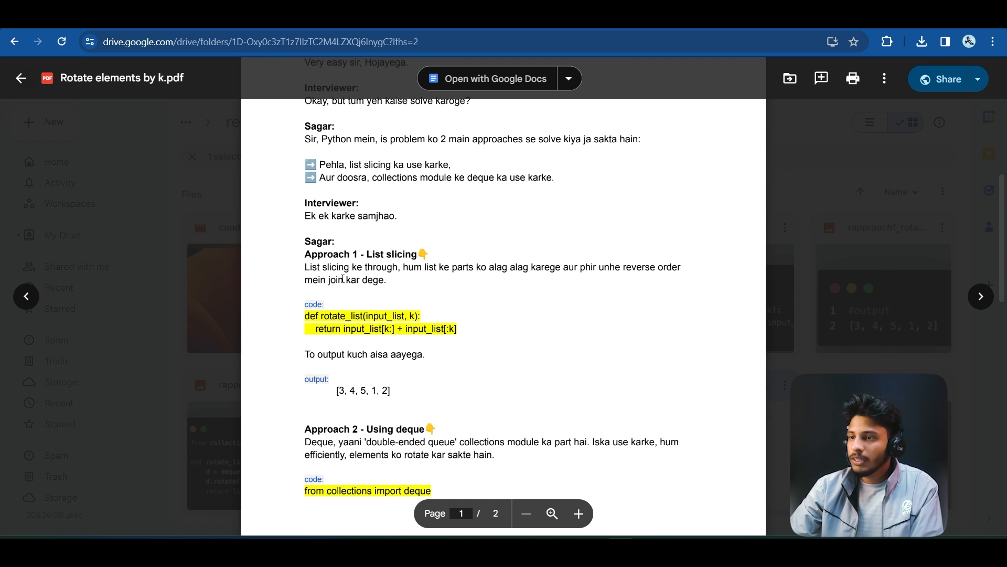
{"action": "scroll", "coordinate": [418, 318], "scroll_direction": "up", "scroll_amount": 5}
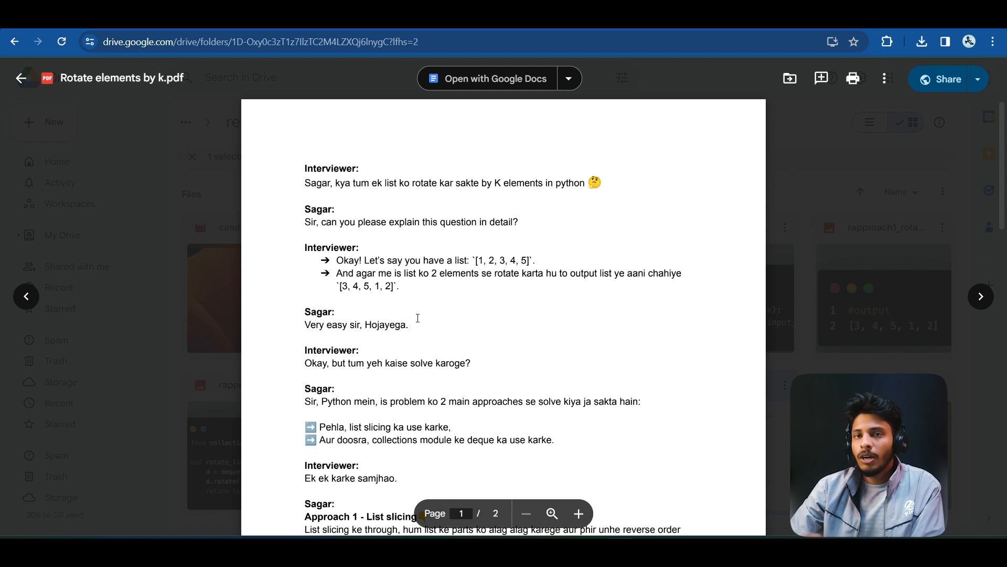
{"action": "scroll", "coordinate": [465, 312], "scroll_direction": "down", "scroll_amount": 2}
{"action": "scroll", "coordinate": [465, 312], "scroll_direction": "down", "scroll_amount": 2}
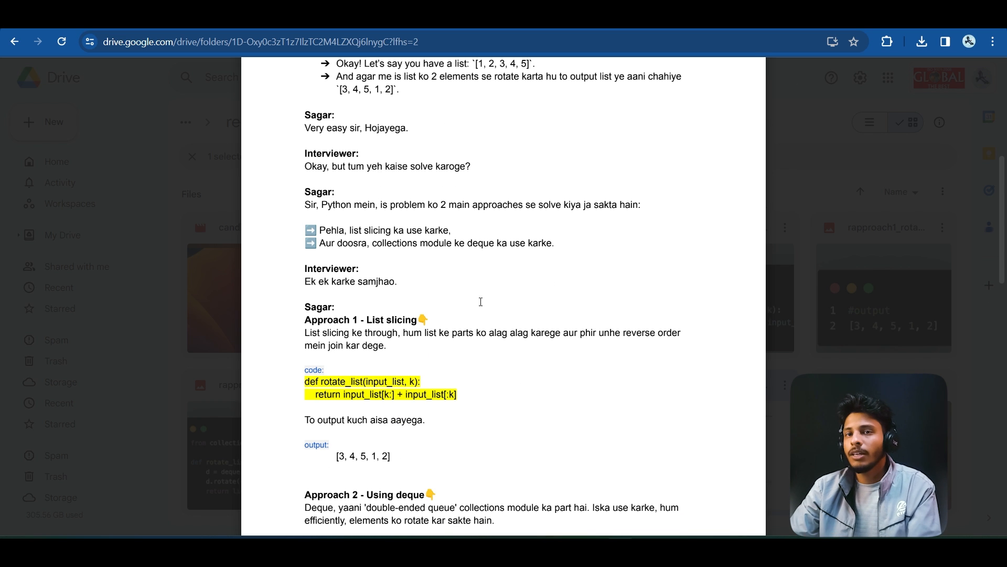
{"action": "scroll", "coordinate": [481, 301], "scroll_direction": "up", "scroll_amount": 4}
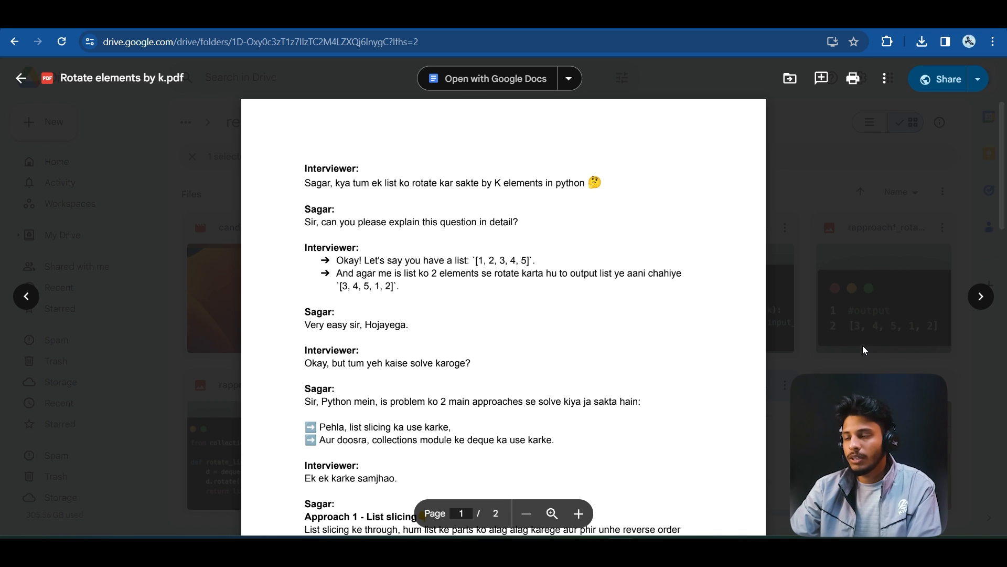
{"action": "left_click", "coordinate": [852, 269]}
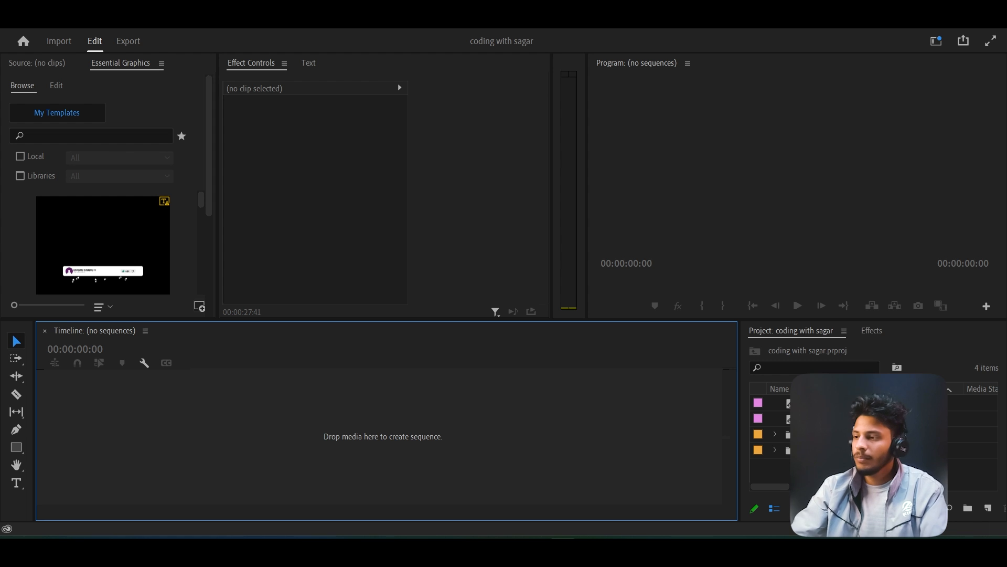
Widen the Essential Graphics panel in the Premiere Pro workspace.
{"action": "left_click_drag", "start_coordinate": [876, 328], "coordinate": [256, 203]}
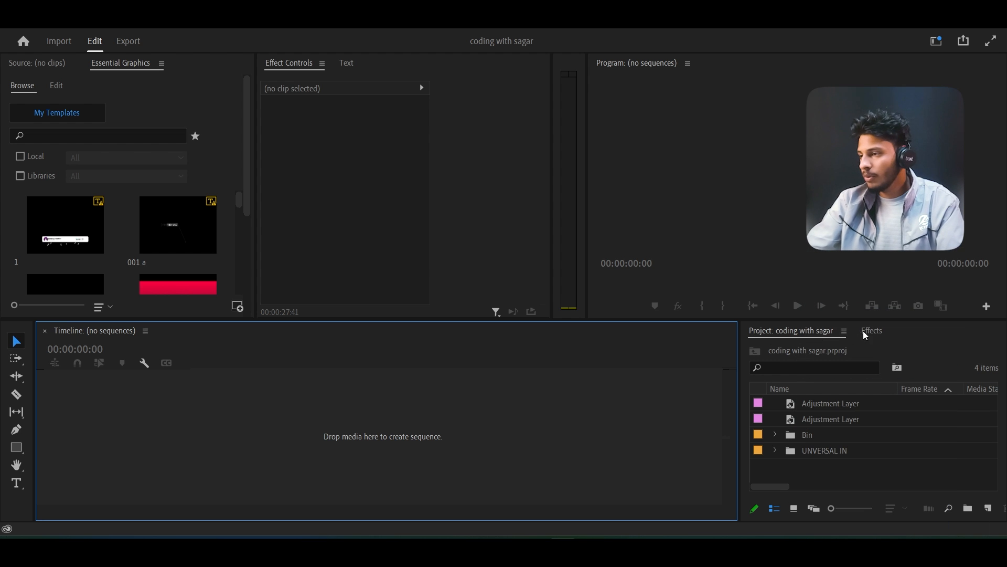
{"action": "left_click", "coordinate": [844, 476]}
{"action": "double_click", "coordinate": [844, 475]}
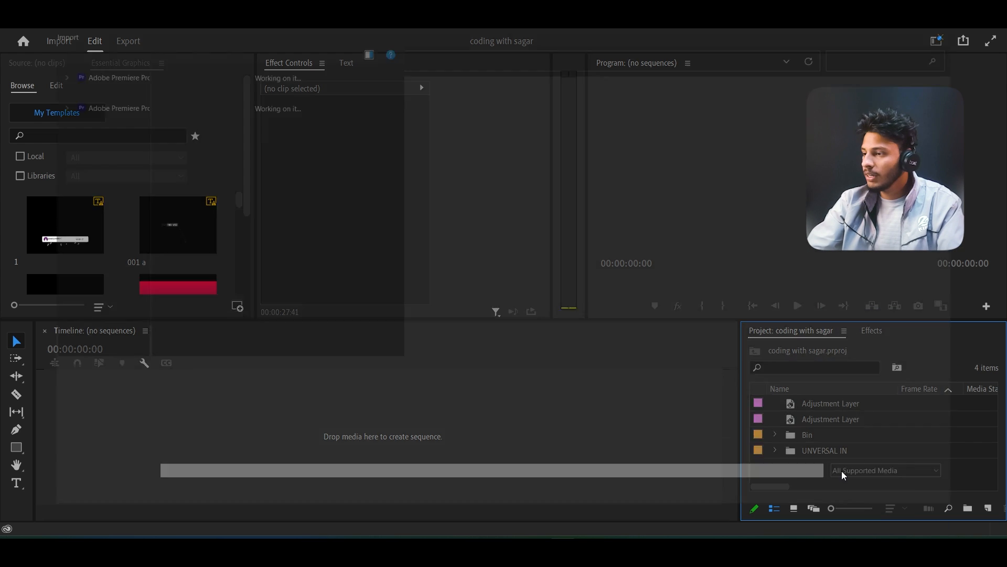
{"action": "scroll", "coordinate": [44, 278], "scroll_direction": "down", "scroll_amount": 2}
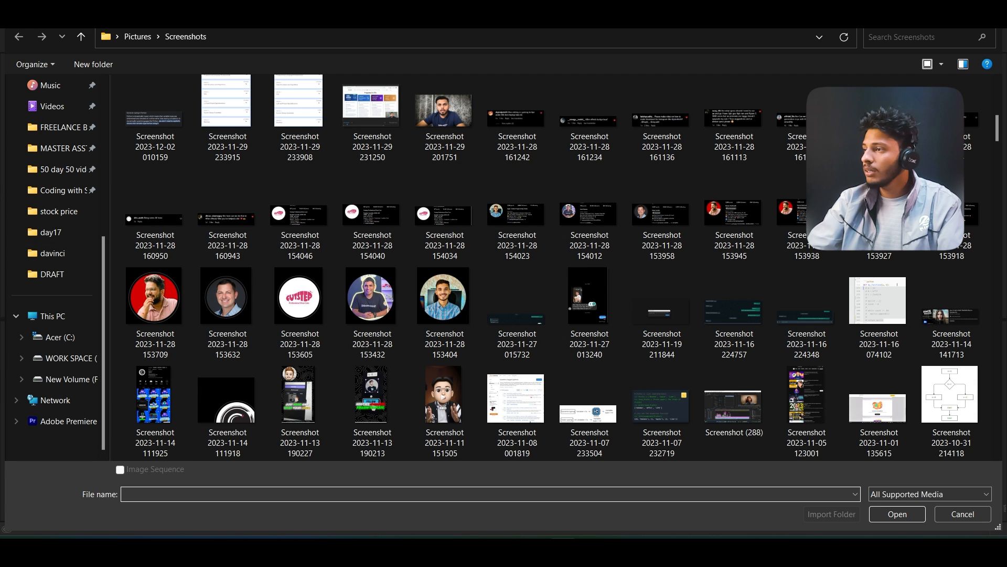
{"action": "key", "text": "Escape"}
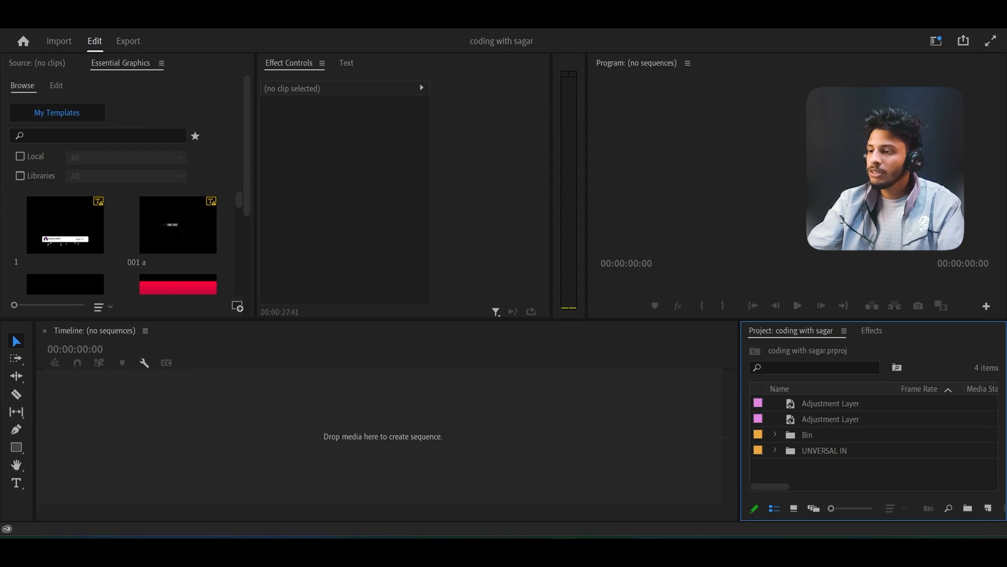
Import all media files from the Reel 12 Rotate elements by k folder into the Premiere Pro project and save it.
{"action": "mouse_move", "coordinate": [534, 551]}
{"action": "left_click", "coordinate": [604, 487]}
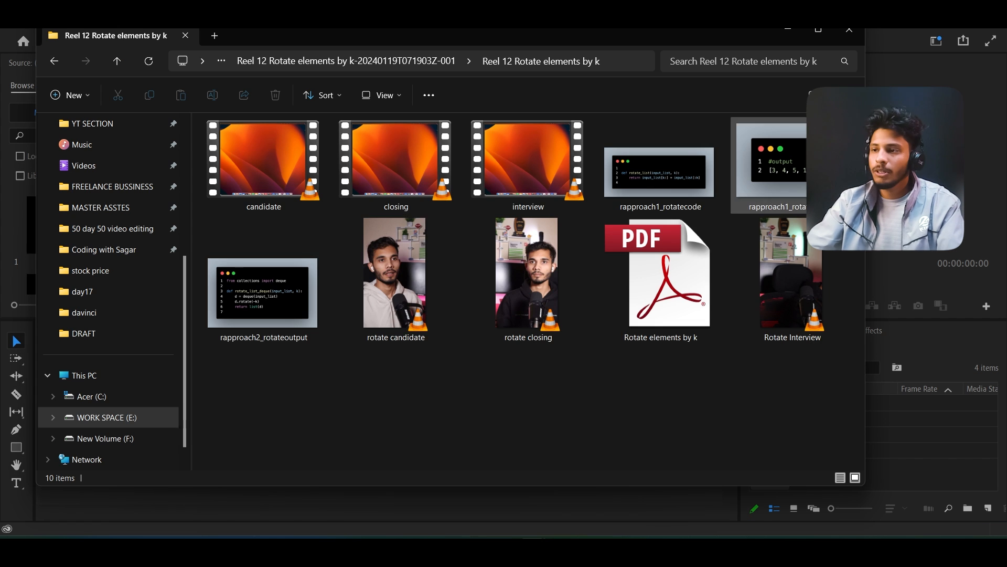
{"action": "left_click_drag", "start_coordinate": [204, 472], "coordinate": [825, 117]}
{"action": "left_click_drag", "start_coordinate": [823, 324], "coordinate": [915, 480]}
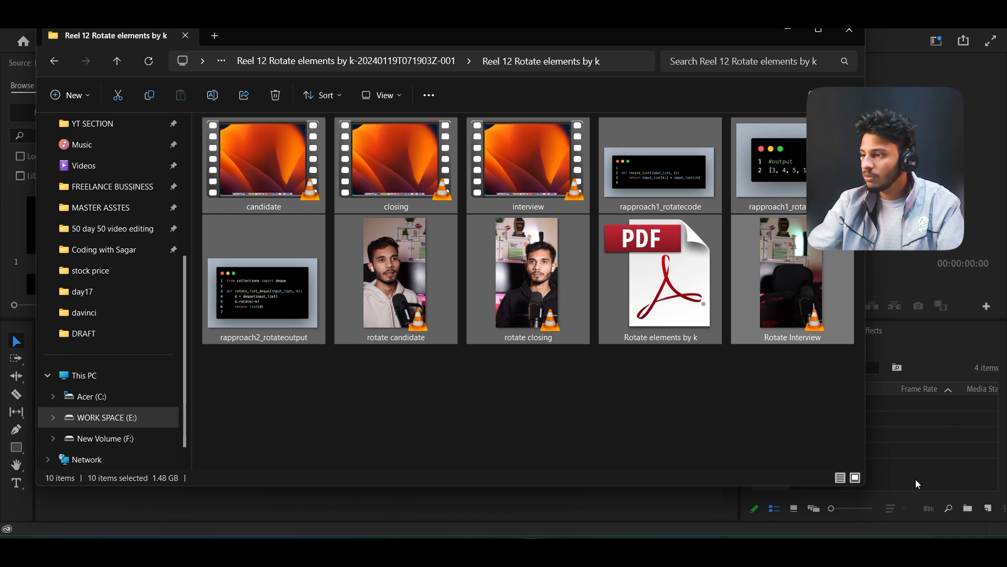
{"action": "scroll", "coordinate": [810, 455], "scroll_direction": "down", "scroll_amount": 1}
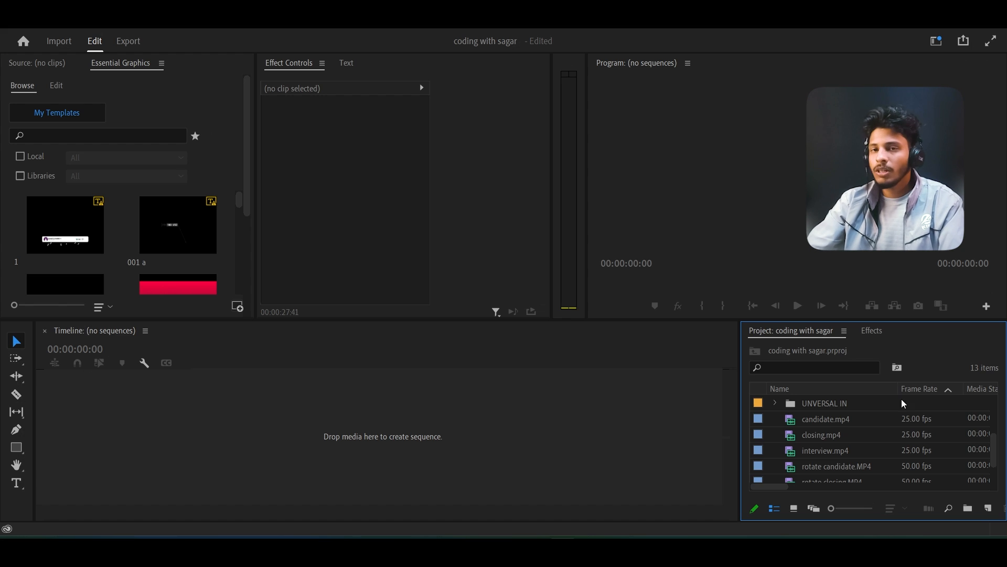
{"action": "key", "text": "grave"}
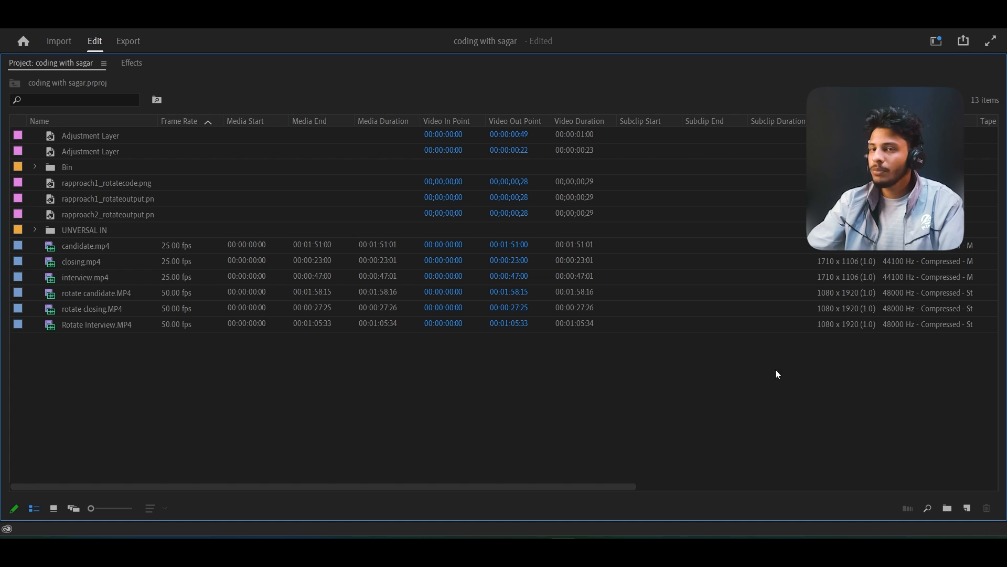
{"action": "key", "text": "ctrl+s"}
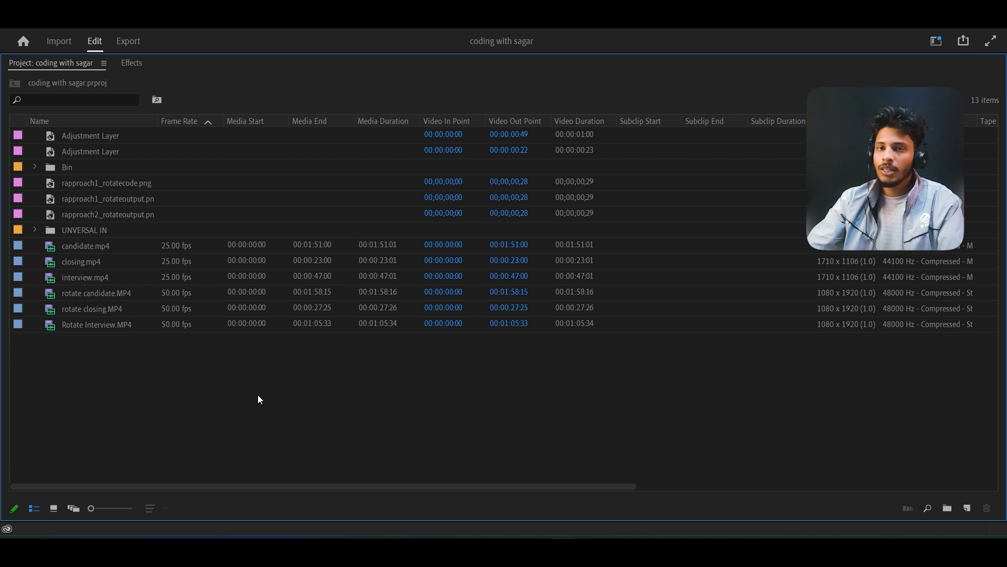
Group the six imported video clips into a new bin named ROTATION REEL.
{"action": "mouse_move", "coordinate": [57, 373]}
{"action": "left_mouse_down"}
{"action": "mouse_move", "coordinate": [84, 242]}
{"action": "mouse_move", "coordinate": [86, 254]}
{"action": "left_mouse_up"}
{"action": "right_click", "coordinate": [86, 246]}
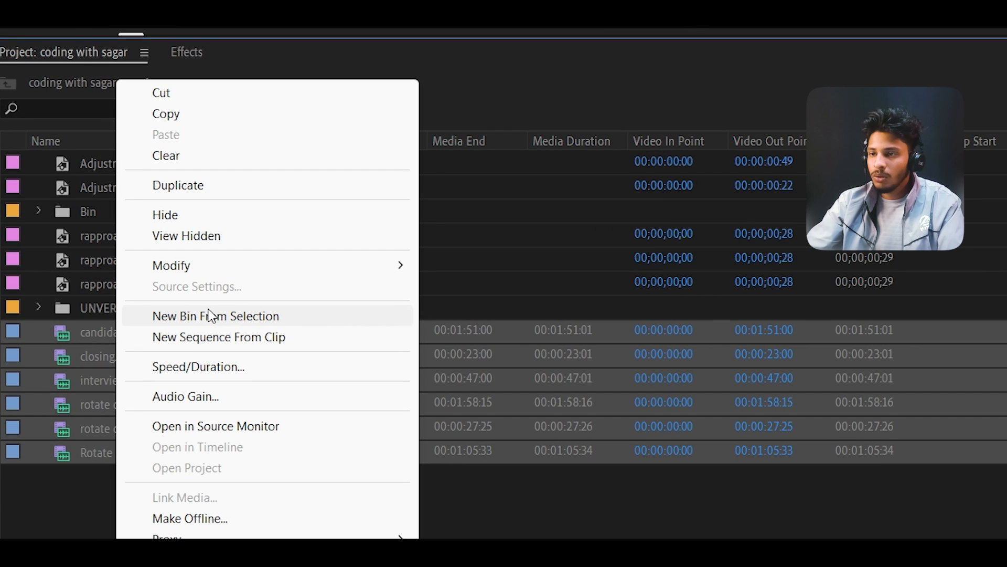
{"action": "left_click", "coordinate": [210, 313]}
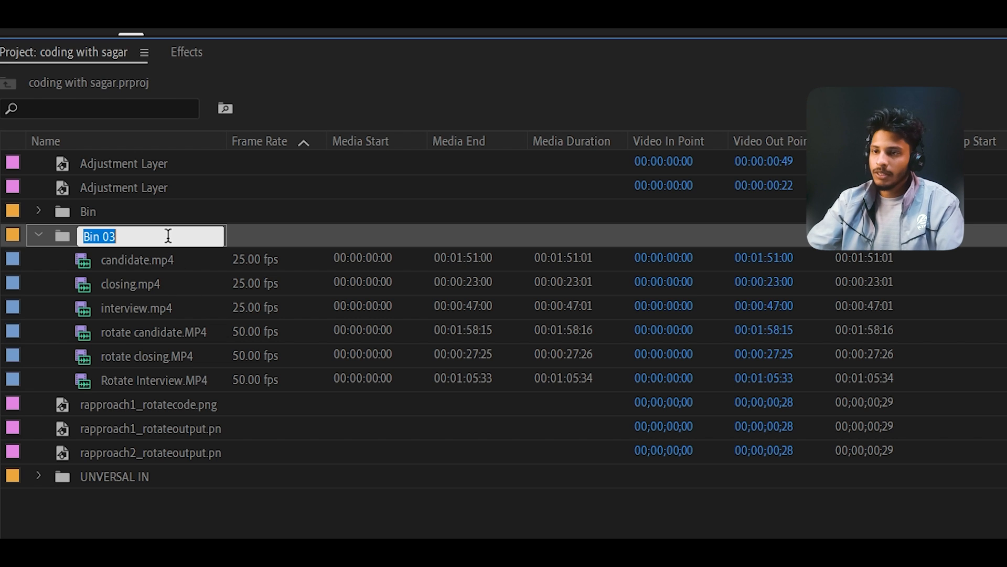
{"action": "key", "text": "BackSpace"}
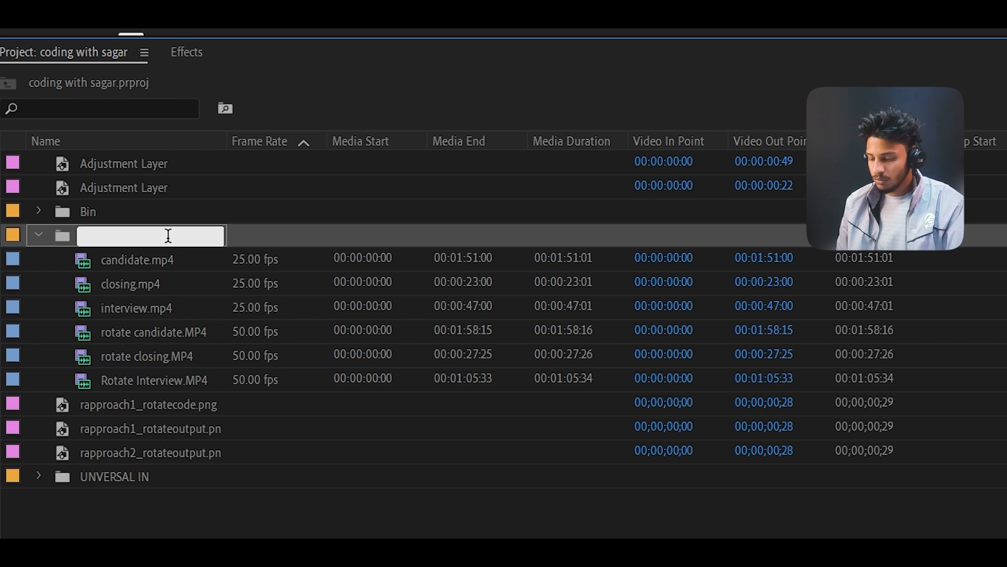
{"action": "type", "text": "ROTATI"}
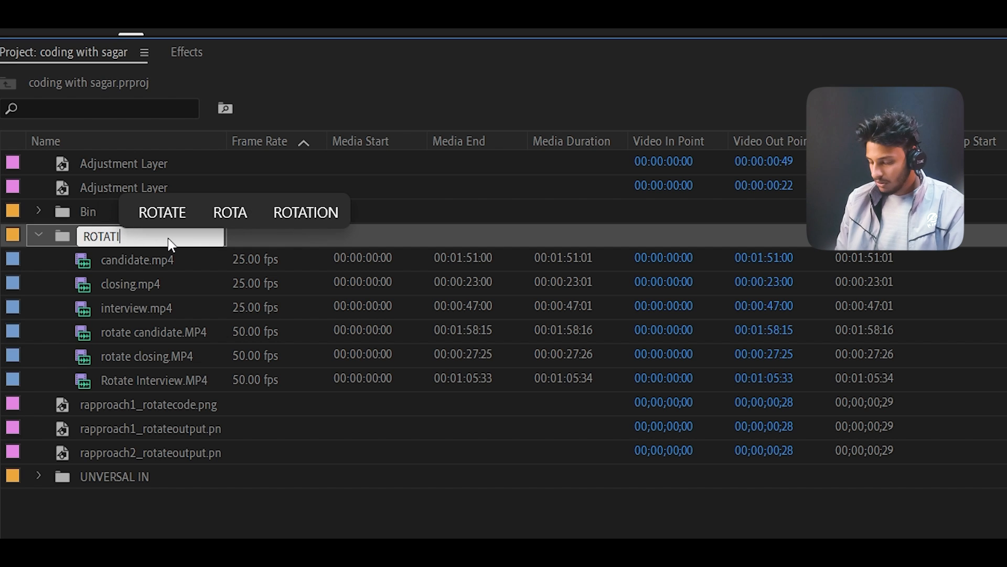
{"action": "type", "text": "ON REE;L"}
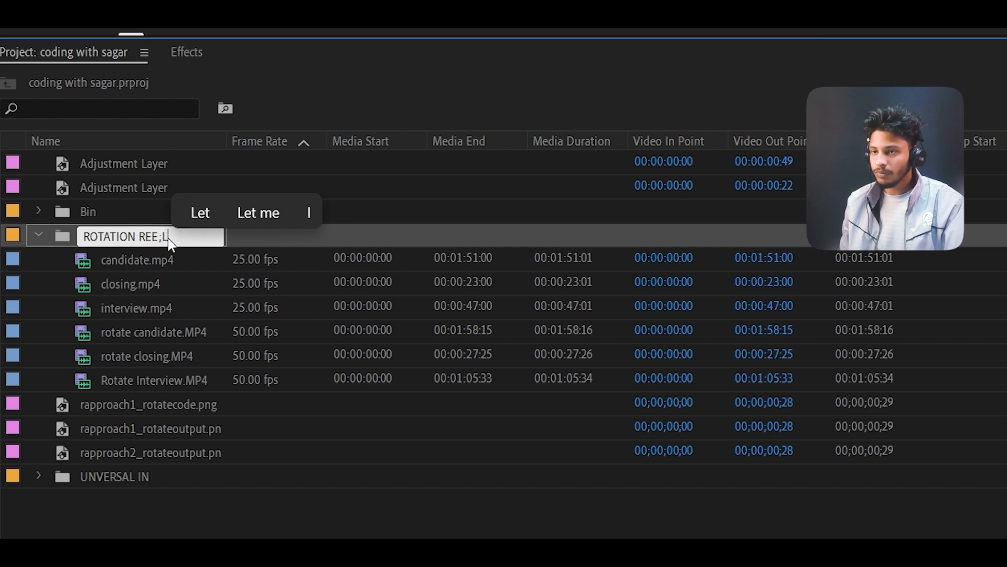
{"action": "key", "text": "BackSpace"}
{"action": "key", "text": "BackSpace"}
{"action": "type", "text": "L"}
{"action": "key", "text": "Tab"}
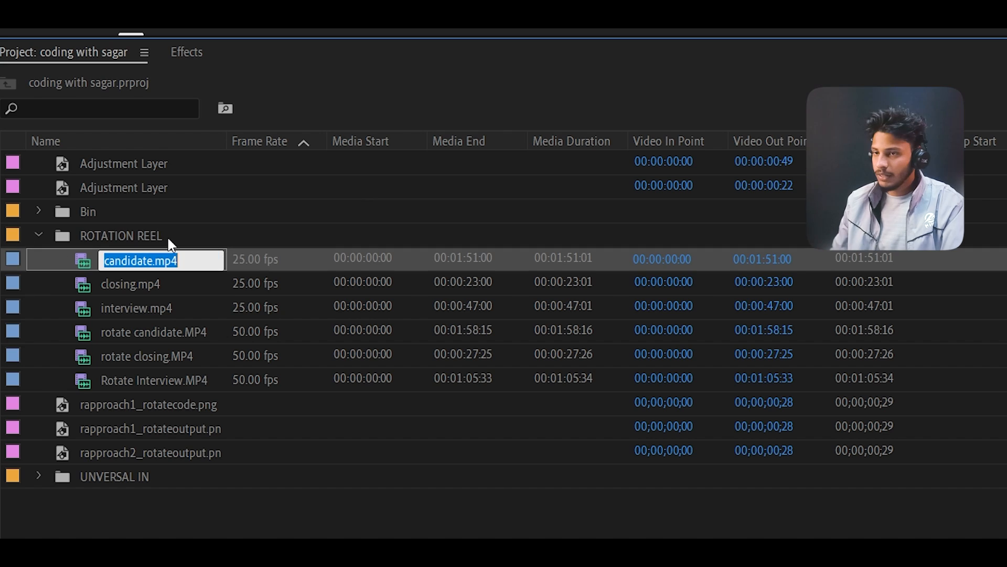
{"action": "left_click", "coordinate": [167, 235]}
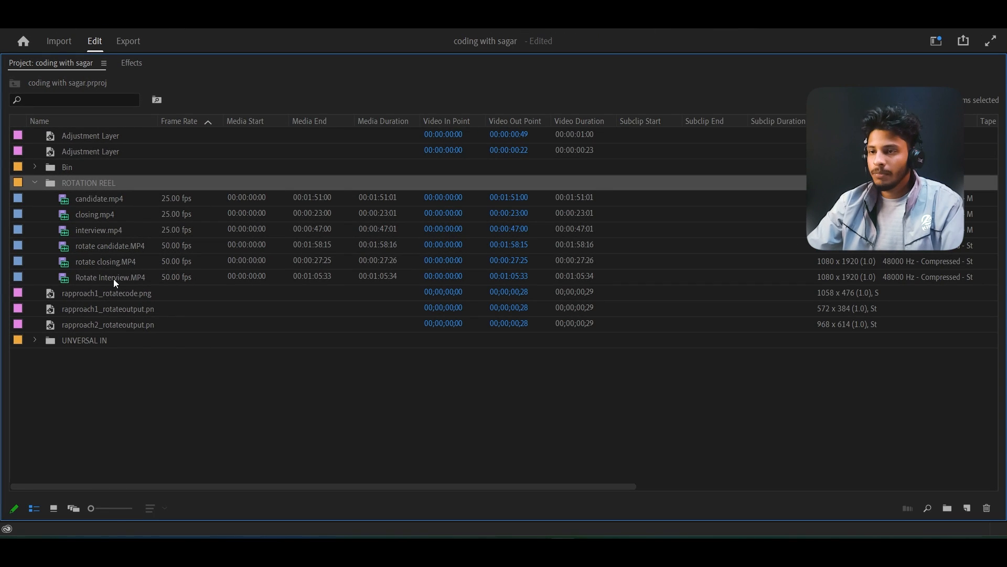
{"action": "left_click", "coordinate": [54, 508]}
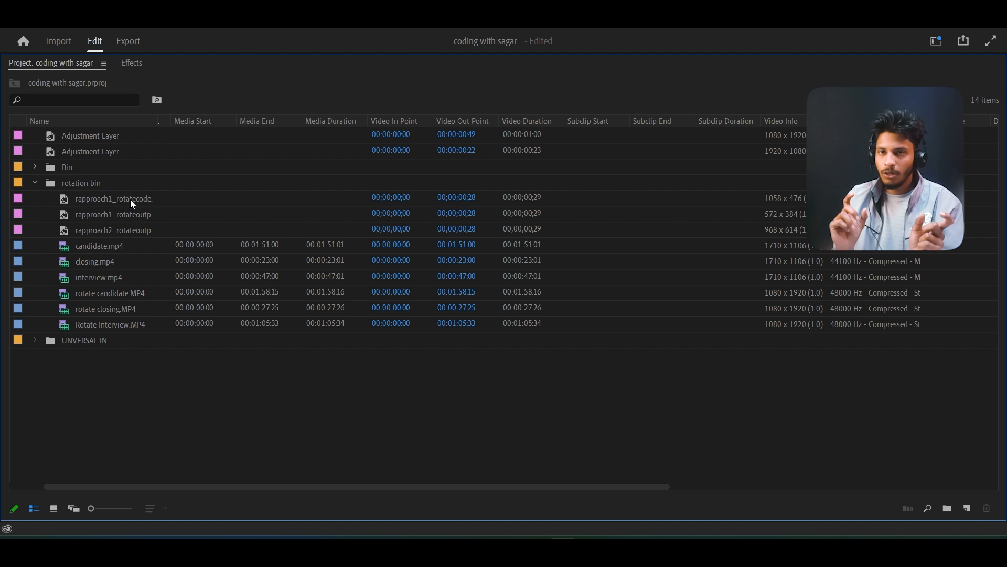
Save the project and open the rotation bin on its own in the restored workspace layout.
{"action": "key", "text": "ctrl+s"}
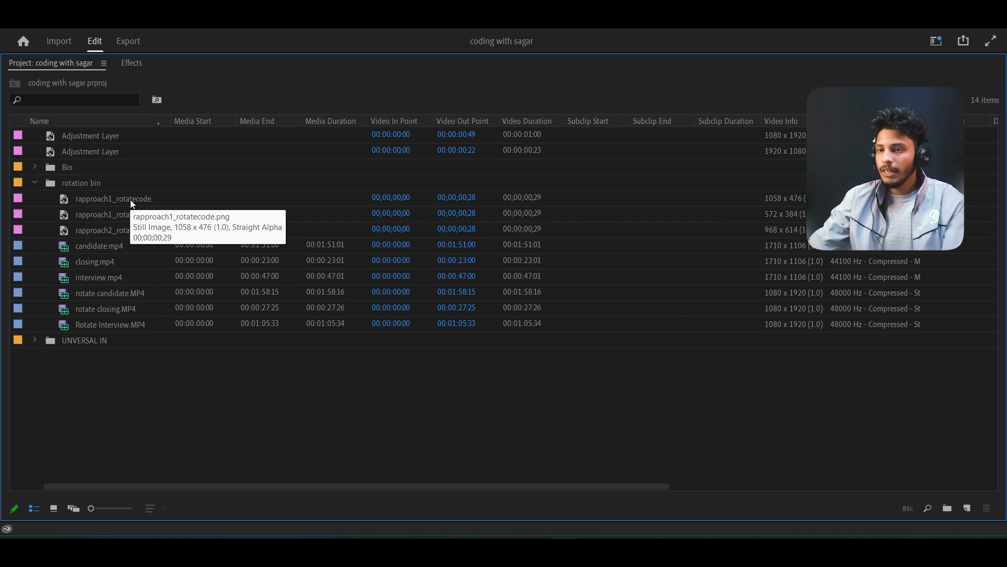
{"action": "key", "text": "grave"}
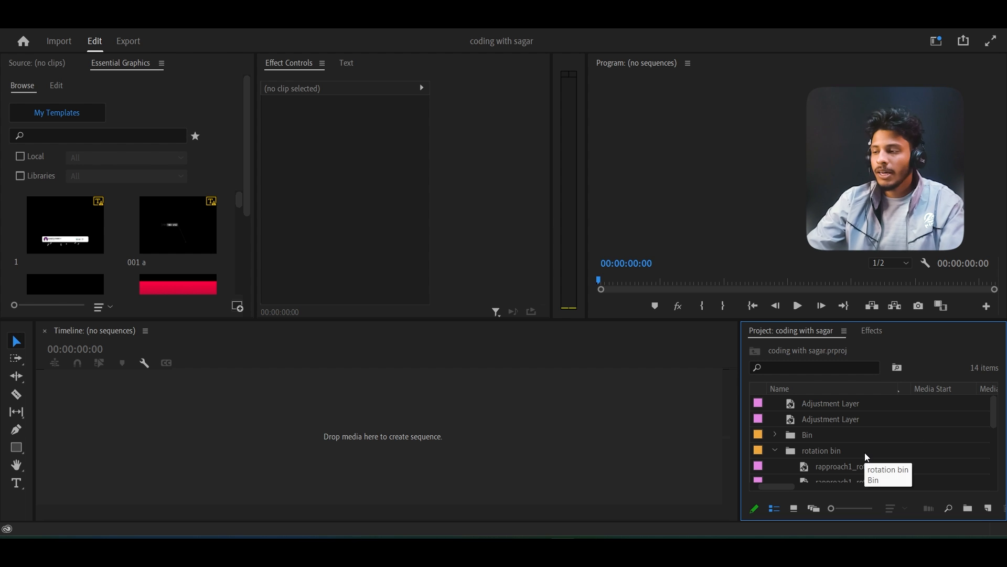
{"action": "double_click", "coordinate": [797, 451]}
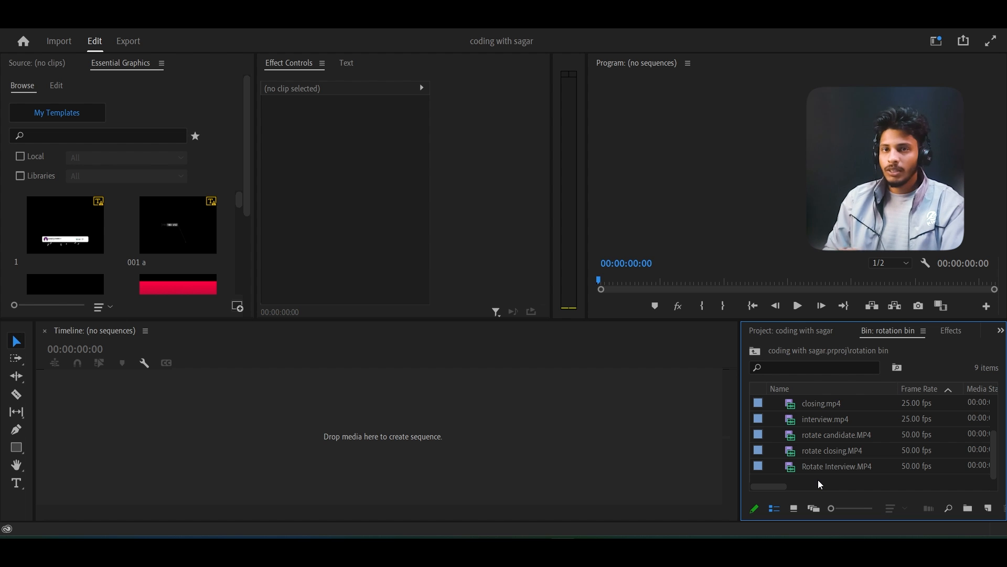
Start a new sequence and set its editing mode to Custom.
{"action": "scroll", "coordinate": [817, 480], "scroll_direction": "up", "scroll_amount": 2}
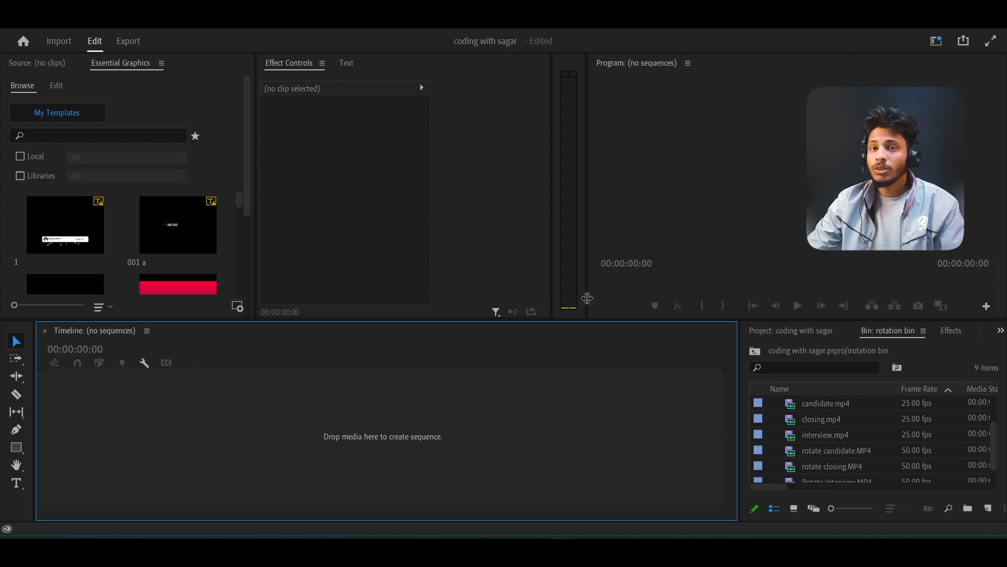
{"action": "key", "text": "ctrl+n"}
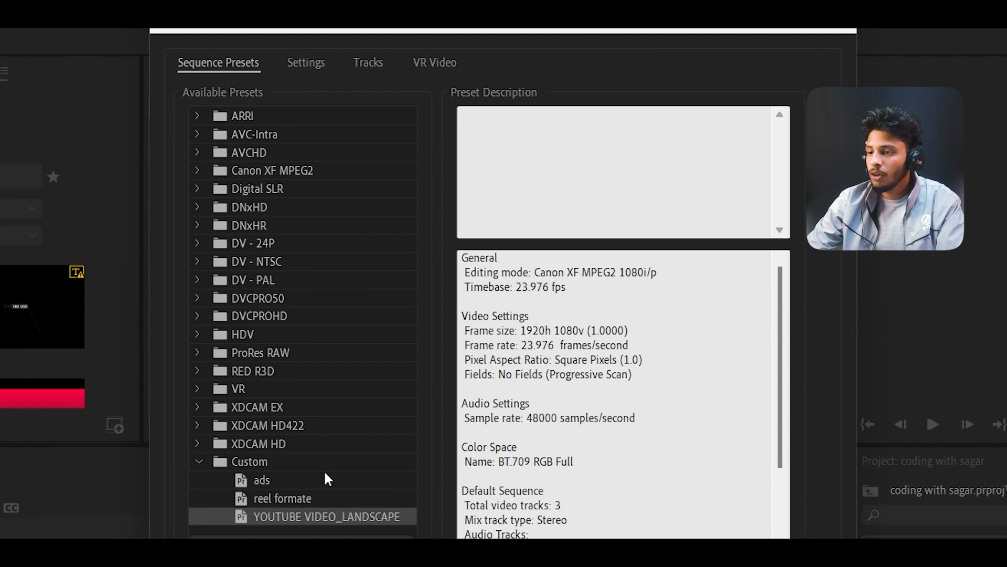
{"action": "left_click", "coordinate": [311, 66]}
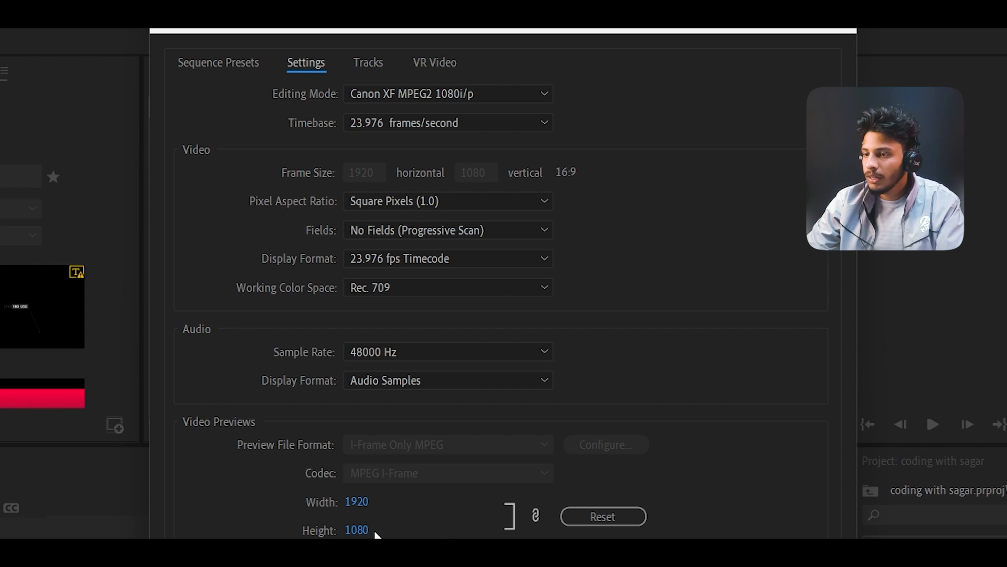
{"action": "left_click", "coordinate": [367, 104]}
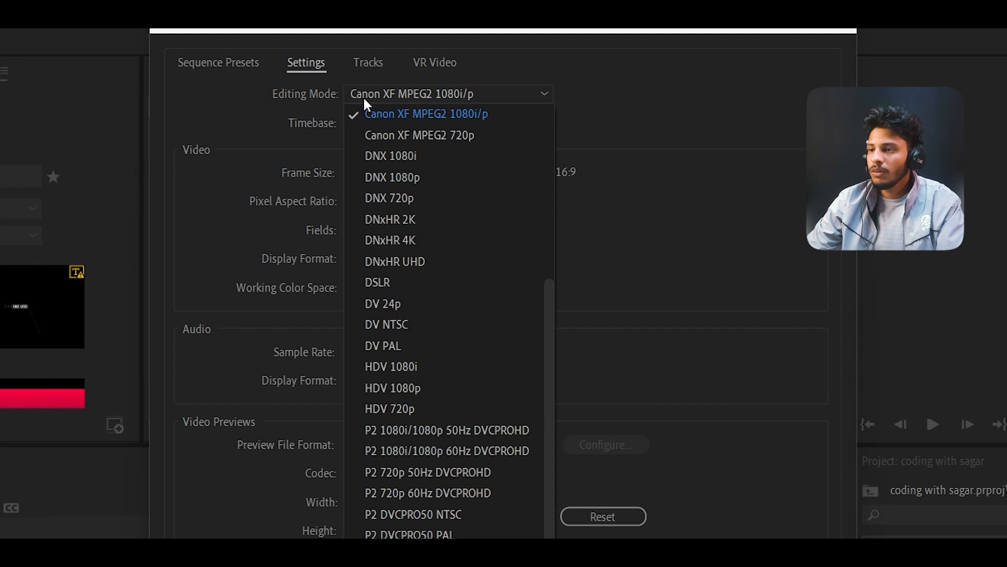
{"action": "scroll", "coordinate": [367, 328], "scroll_direction": "up", "scroll_amount": 5}
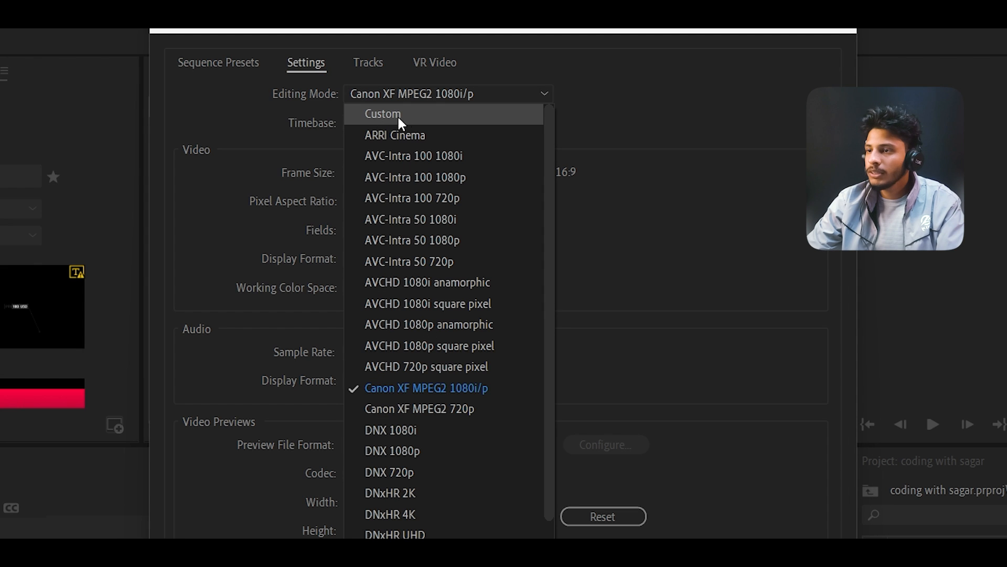
{"action": "left_click", "coordinate": [382, 116]}
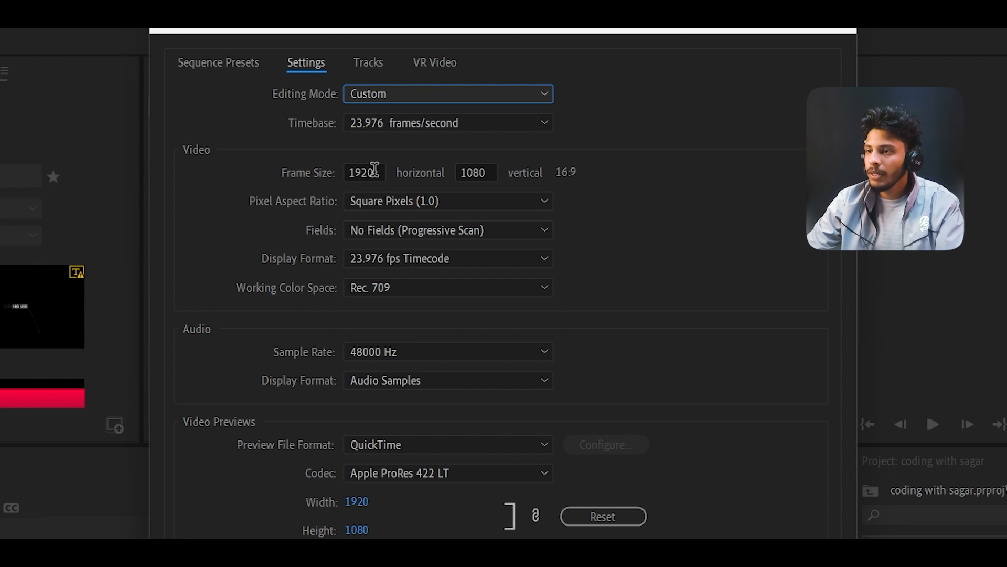
Set the new sequence's frame size to 1080 horizontal by 1920 vertical.
{"action": "left_click", "coordinate": [371, 172]}
{"action": "type", "text": "1"}
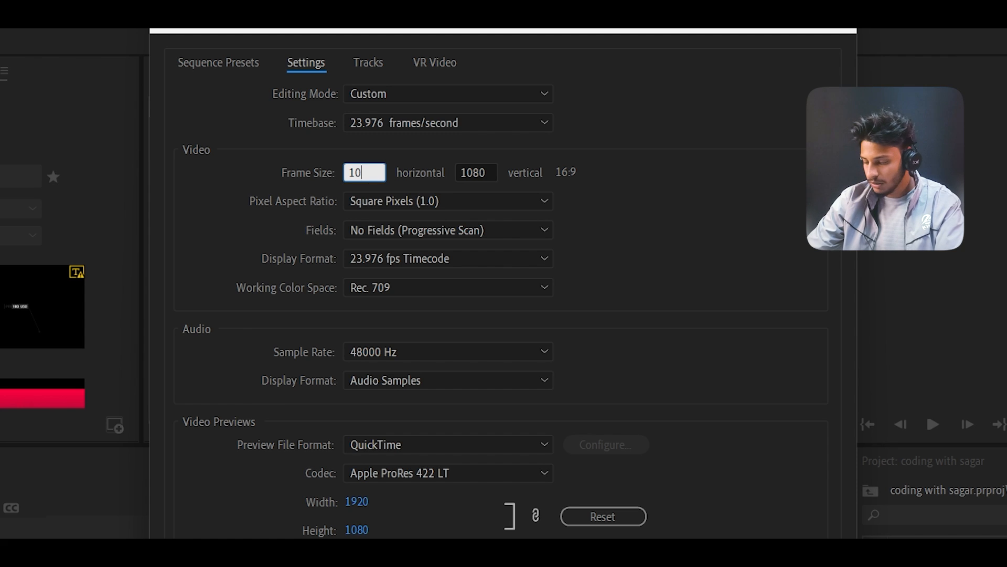
{"action": "type", "text": "080"}
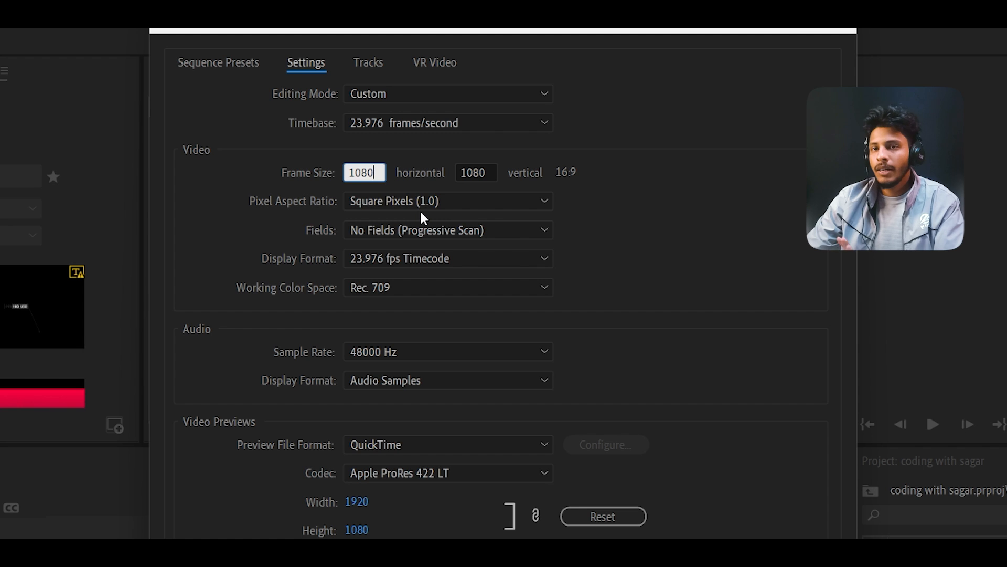
{"action": "left_click", "coordinate": [480, 174]}
{"action": "type", "text": "1920"}
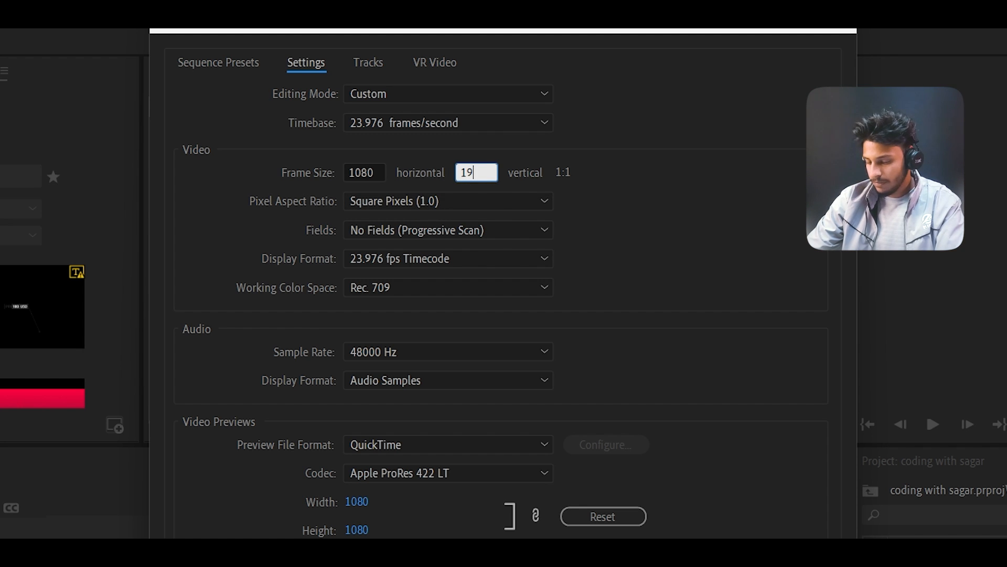
{"action": "left_click", "coordinate": [637, 217]}
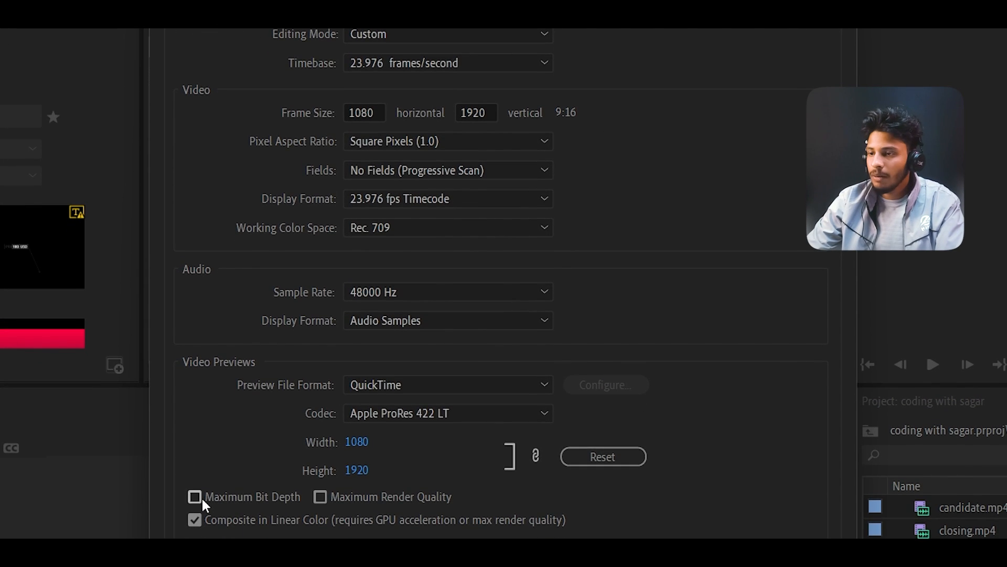
Enable Maximum Bit Depth and Maximum Render Quality for the new sequence's video previews.
{"action": "left_click", "coordinate": [195, 496]}
{"action": "left_click", "coordinate": [662, 357]}
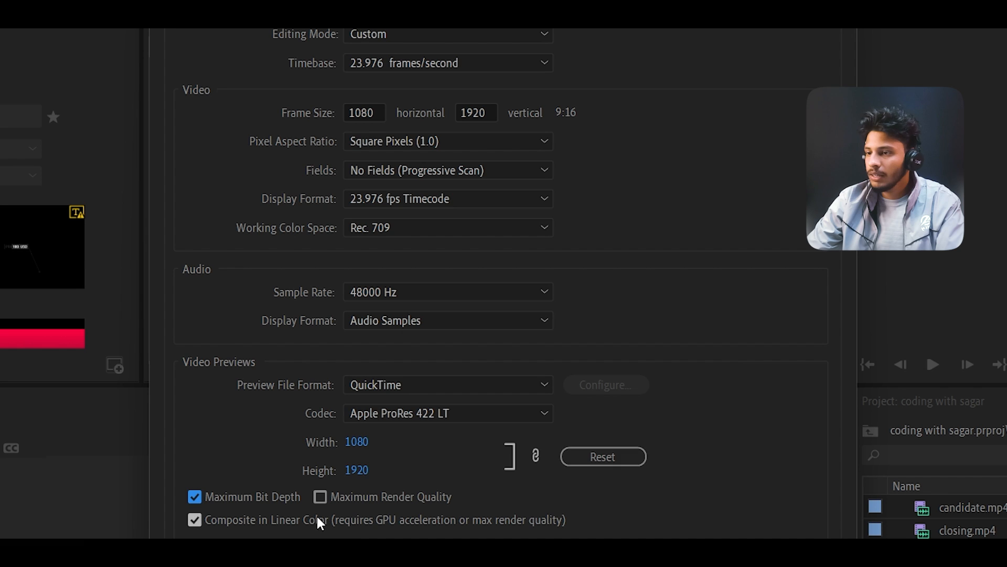
{"action": "left_click", "coordinate": [320, 496]}
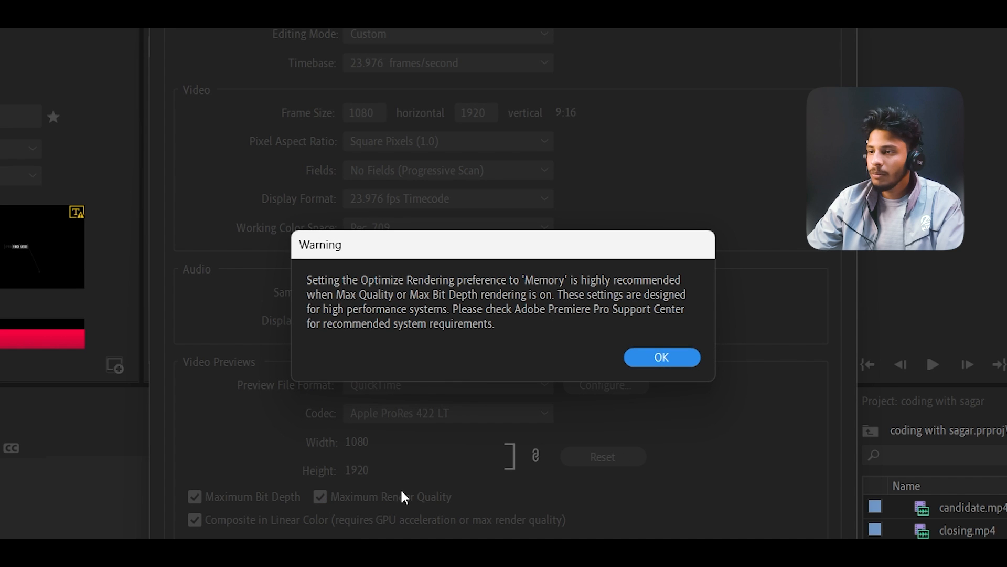
{"action": "left_click", "coordinate": [656, 357]}
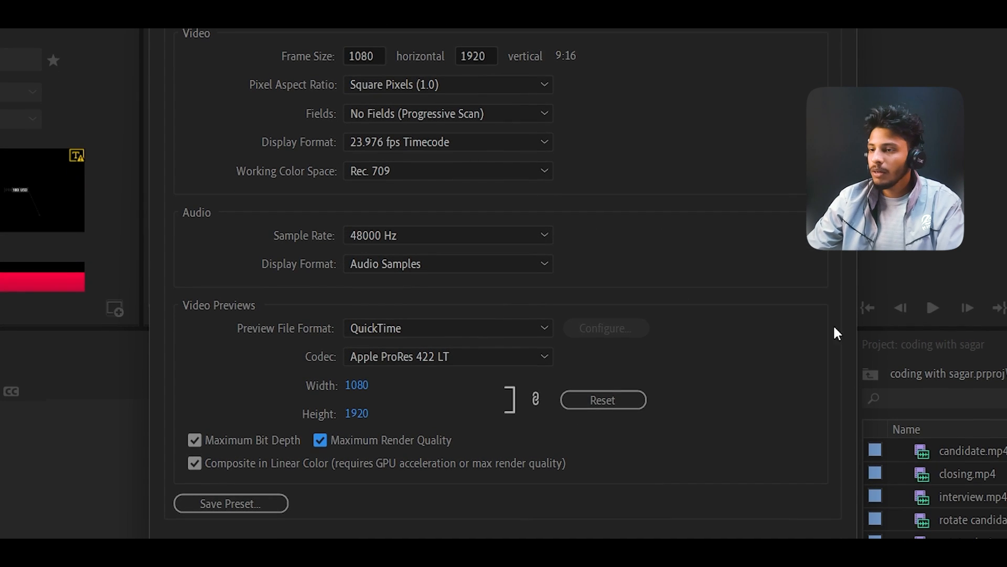
{"action": "left_click", "coordinate": [208, 503]}
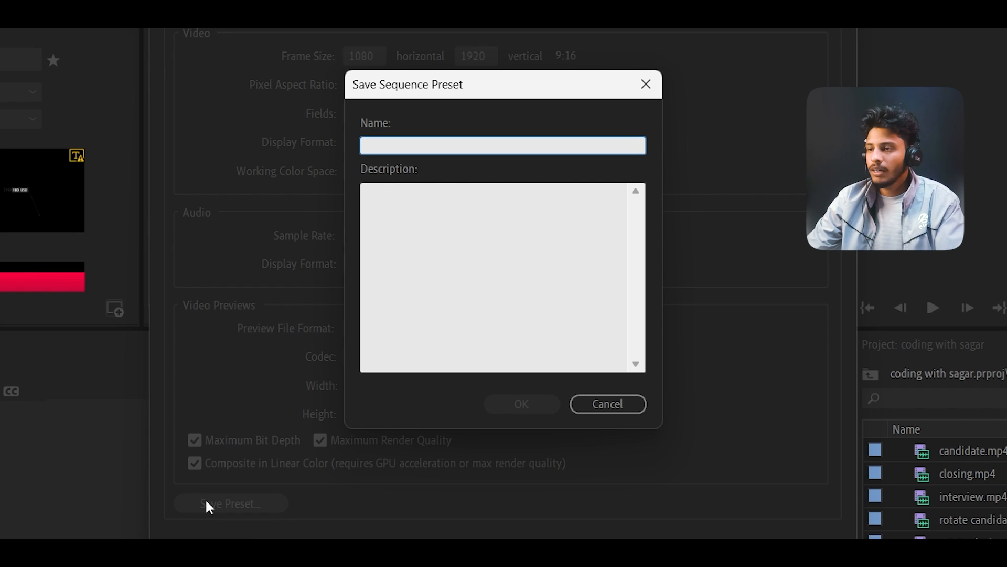
{"action": "left_click", "coordinate": [407, 142]}
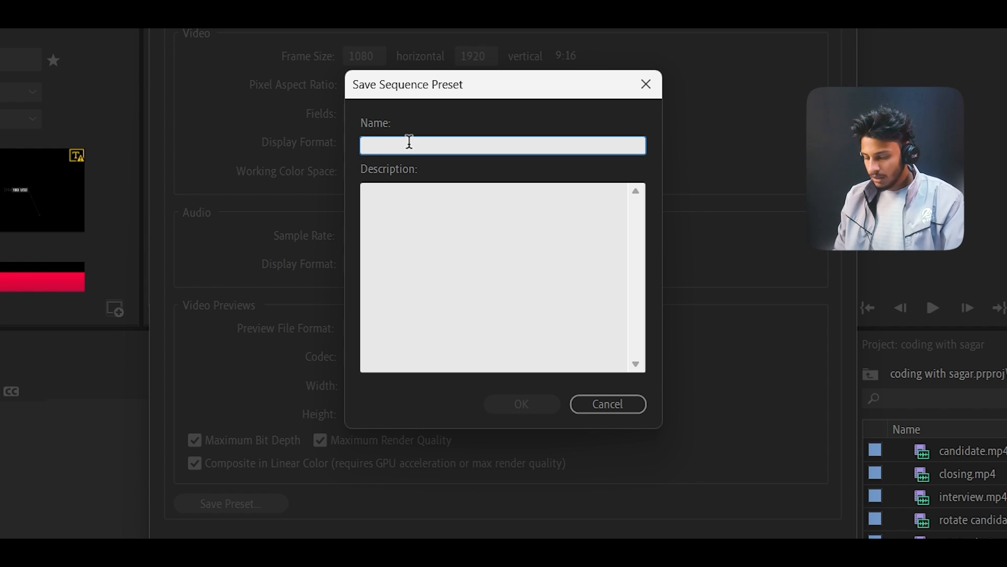
{"action": "type", "text": "reel for"}
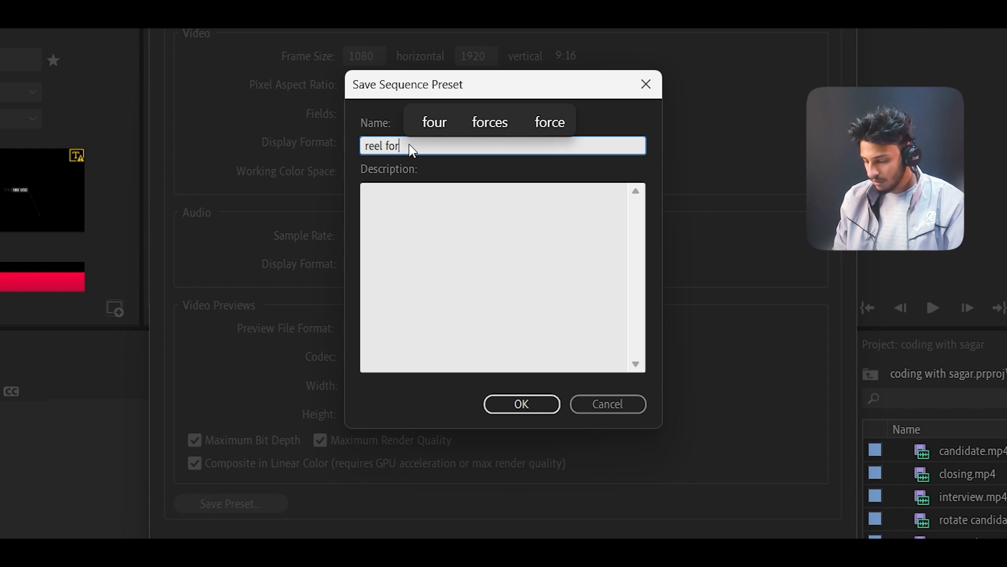
{"action": "type", "text": "mate"}
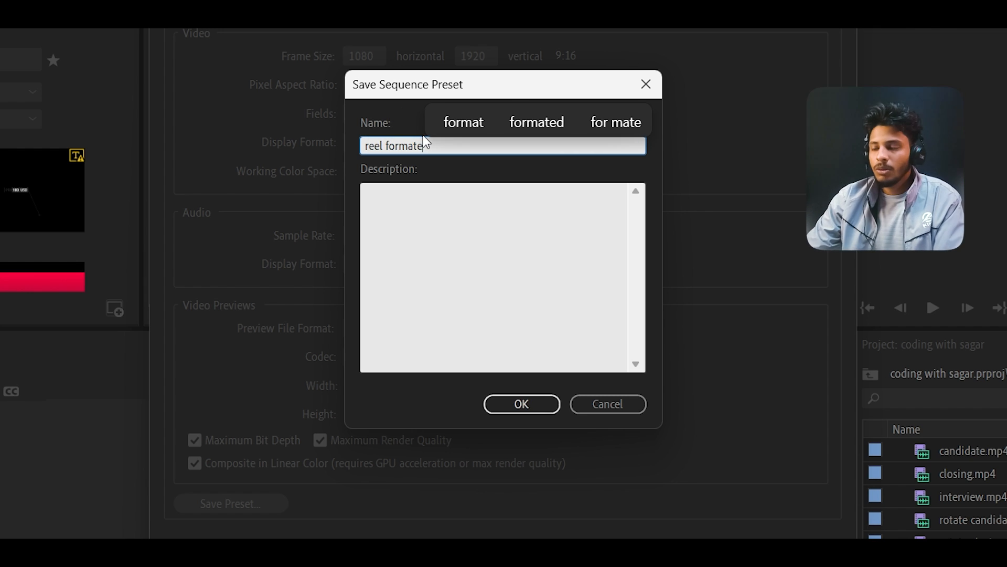
{"action": "left_click", "coordinate": [647, 85]}
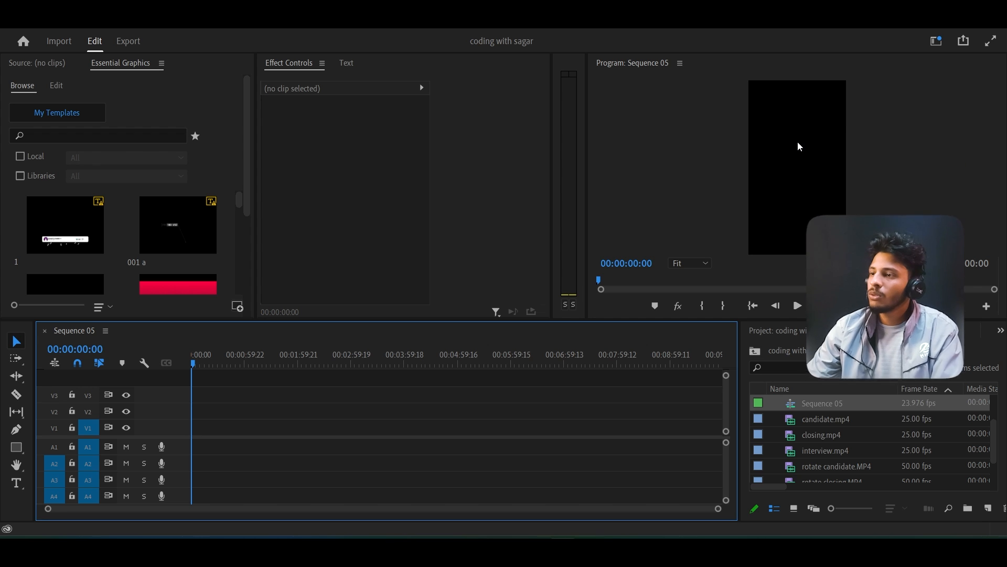
Dock the Program monitor as a full-height column beside the timeline and slightly enlarge the panels beneath the timeline.
{"action": "left_click", "coordinate": [801, 147]}
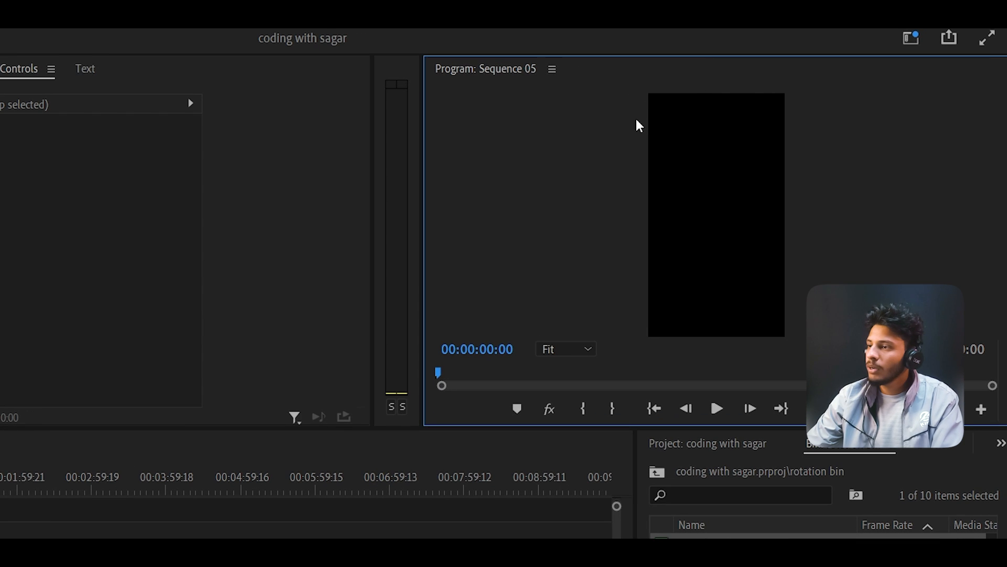
{"action": "left_click_drag", "start_coordinate": [603, 79], "coordinate": [943, 341]}
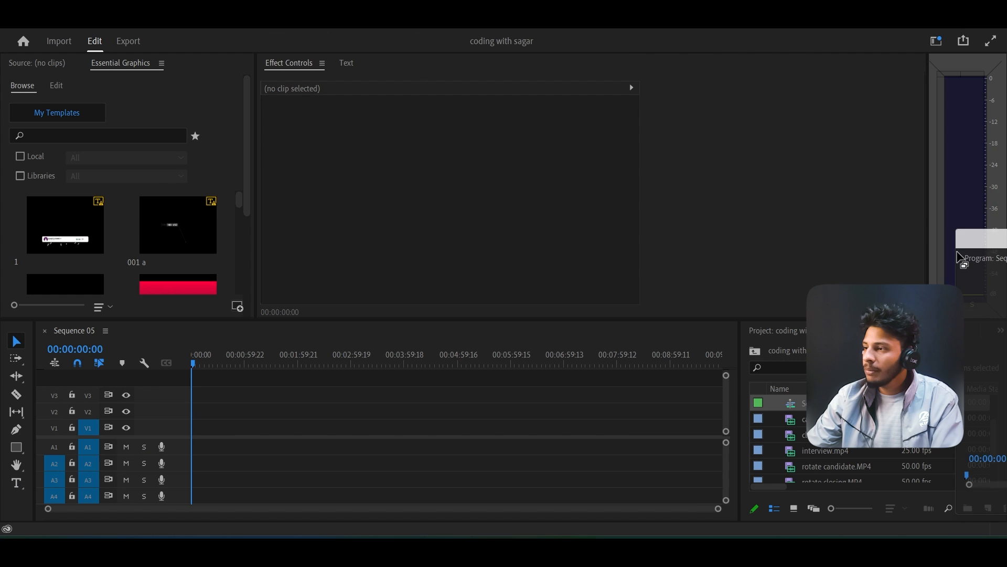
{"action": "left_click_drag", "start_coordinate": [959, 257], "coordinate": [228, 304]}
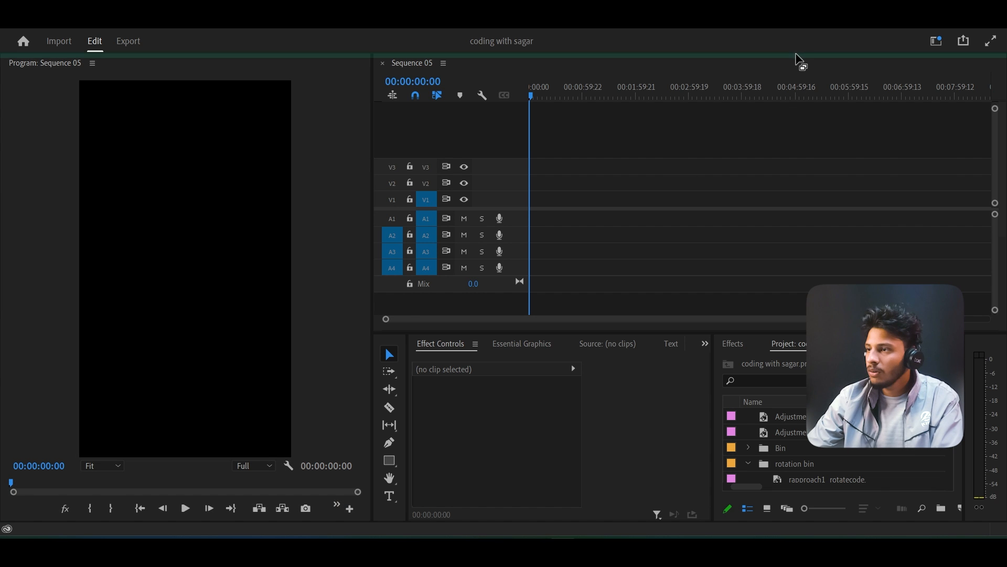
{"action": "left_click", "coordinate": [791, 72]}
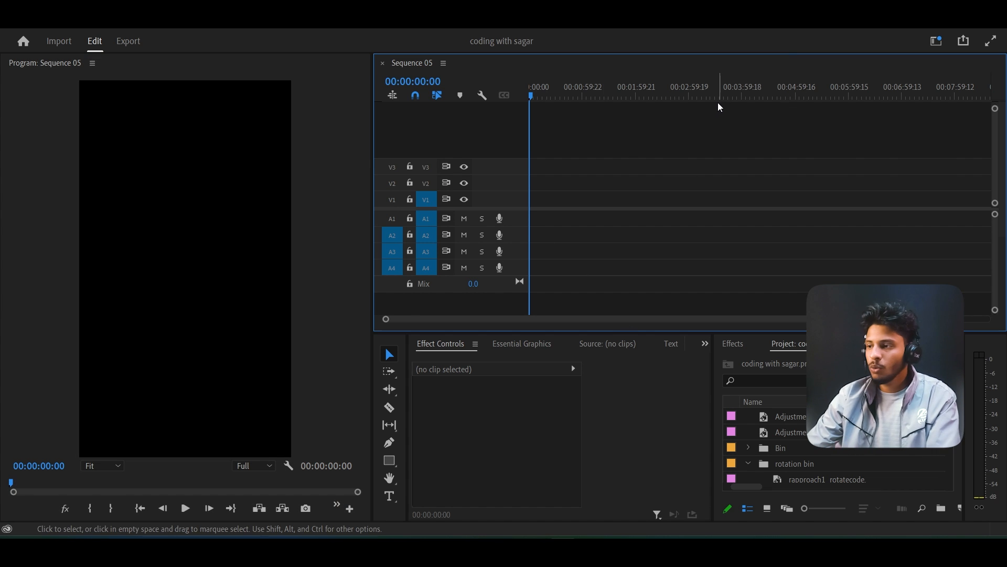
{"action": "mouse_move", "coordinate": [622, 334]}
{"action": "left_mouse_down"}
{"action": "mouse_move", "coordinate": [622, 294]}
{"action": "mouse_move", "coordinate": [623, 316]}
{"action": "left_mouse_up"}
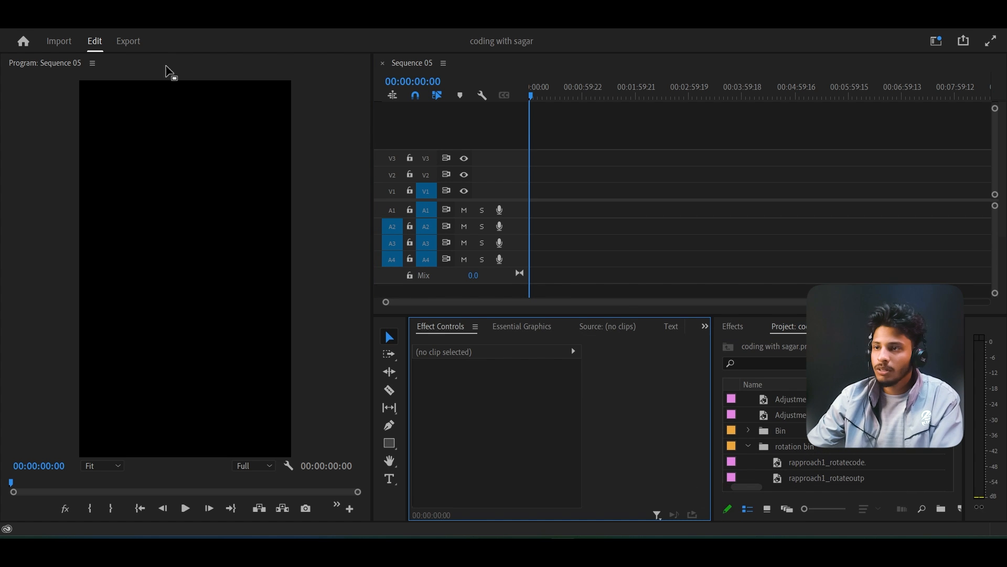
{"action": "left_click", "coordinate": [268, 34]}
{"action": "mouse_move", "coordinate": [315, 50]}
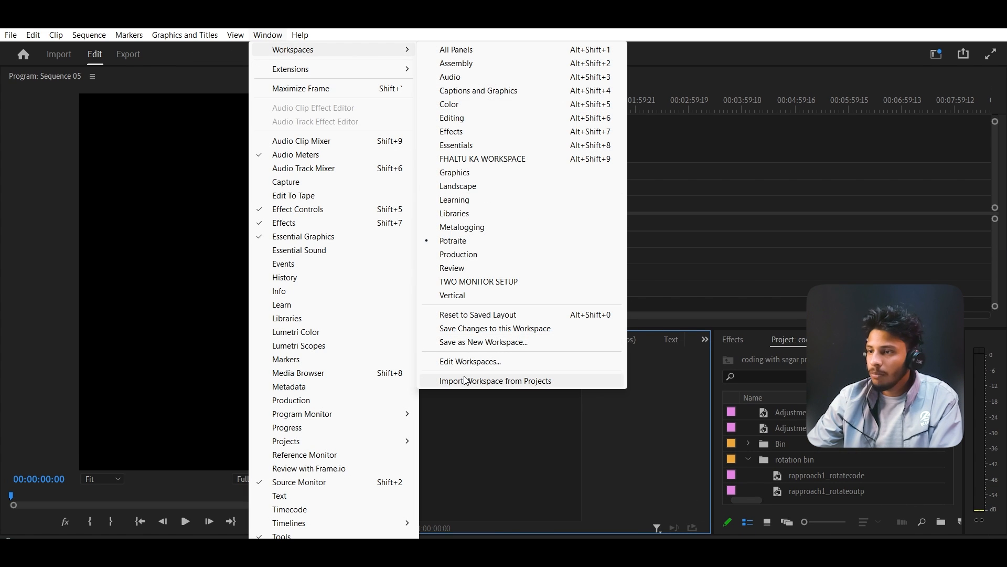
{"action": "left_click", "coordinate": [479, 342]}
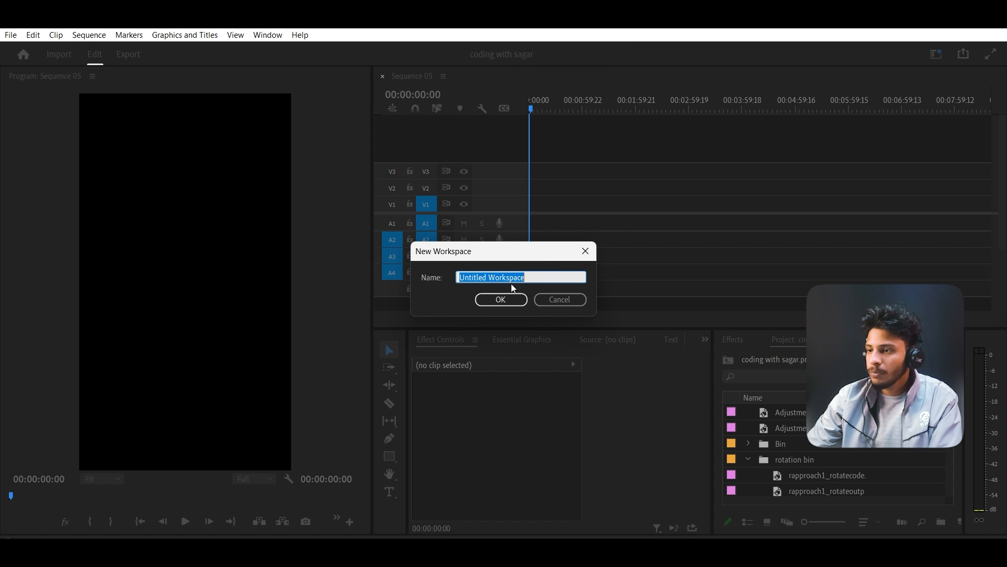
{"action": "type", "text": "dfgdx"}
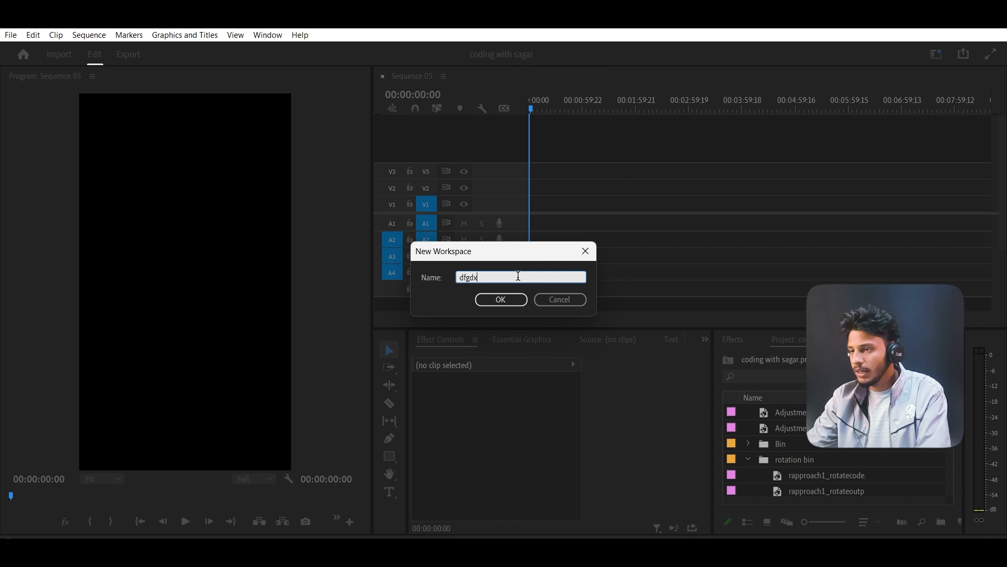
{"action": "key", "text": "BackSpace"}
{"action": "key", "text": "BackSpace"}
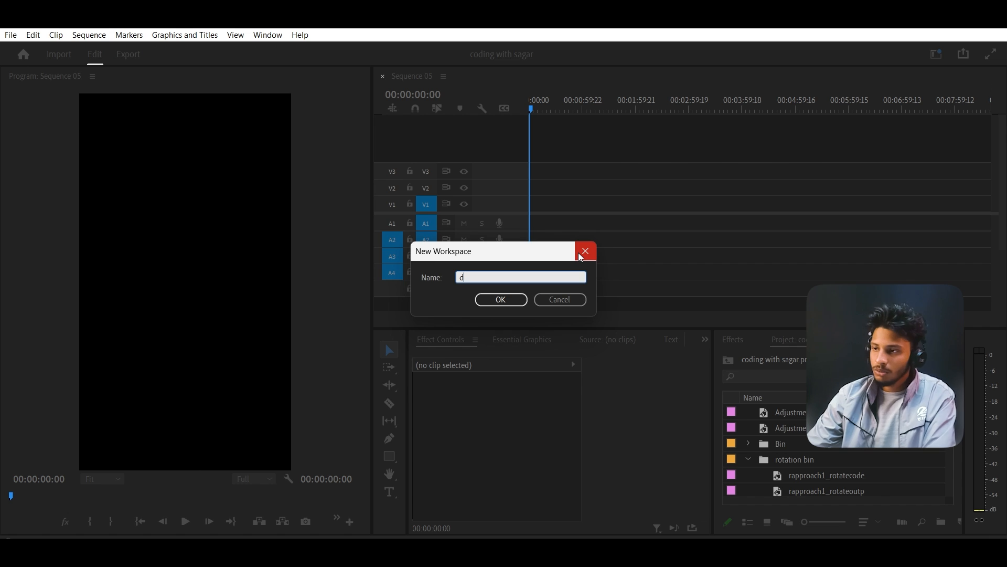
{"action": "left_click", "coordinate": [584, 252]}
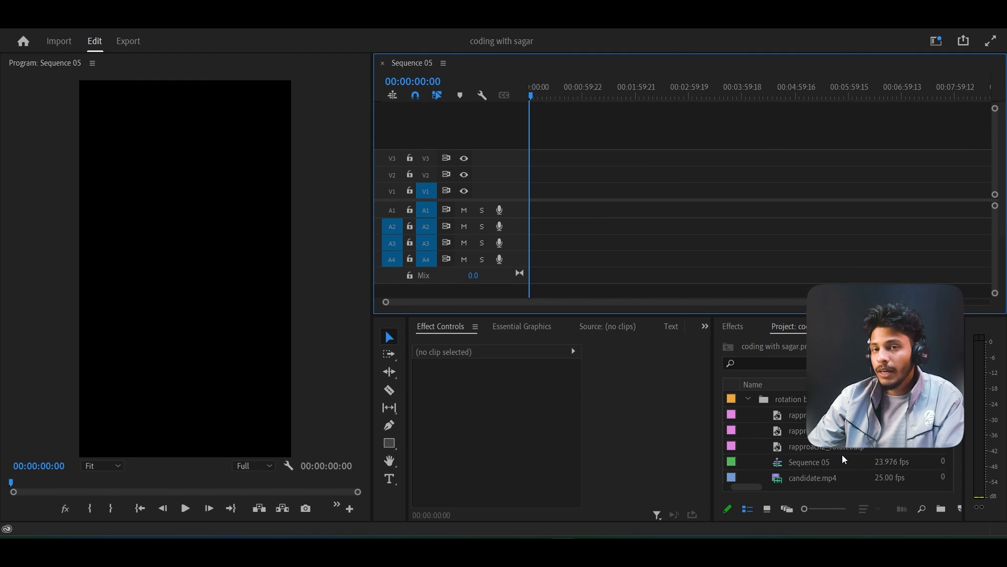
Place the rotation bin's six video clips on V1 and A1 from the start of Sequence 05, keeping the existing sequence settings.
{"action": "scroll", "coordinate": [817, 447], "scroll_direction": "down", "scroll_amount": 3}
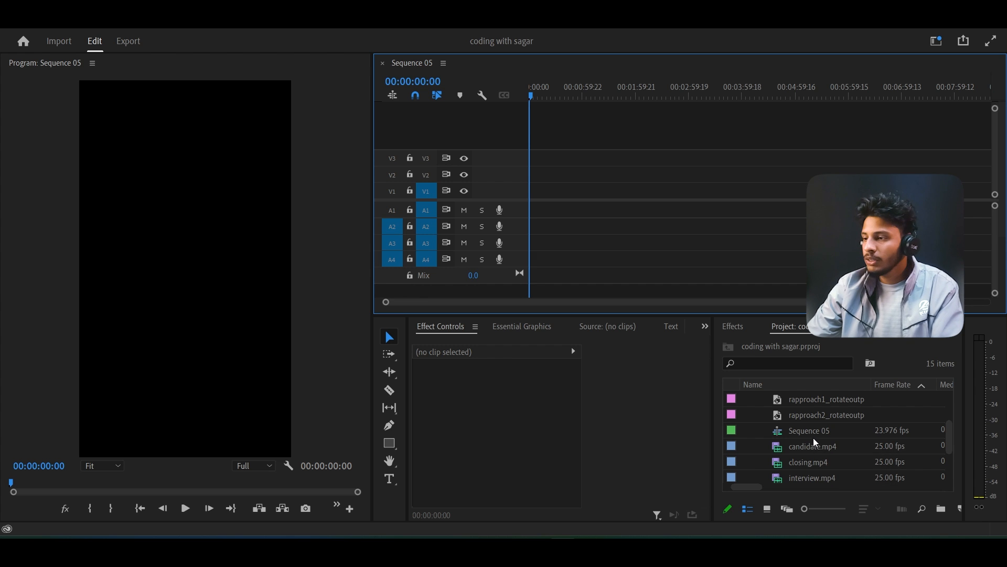
{"action": "left_click", "coordinate": [815, 445]}
{"action": "left_click", "coordinate": [826, 430]}
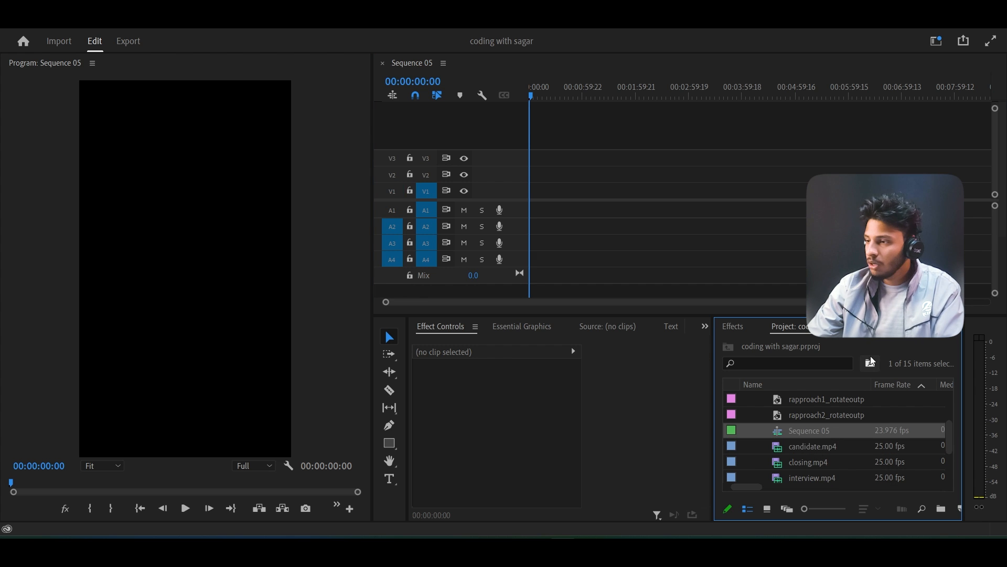
{"action": "key", "text": "grave"}
{"action": "left_click", "coordinate": [100, 265]}
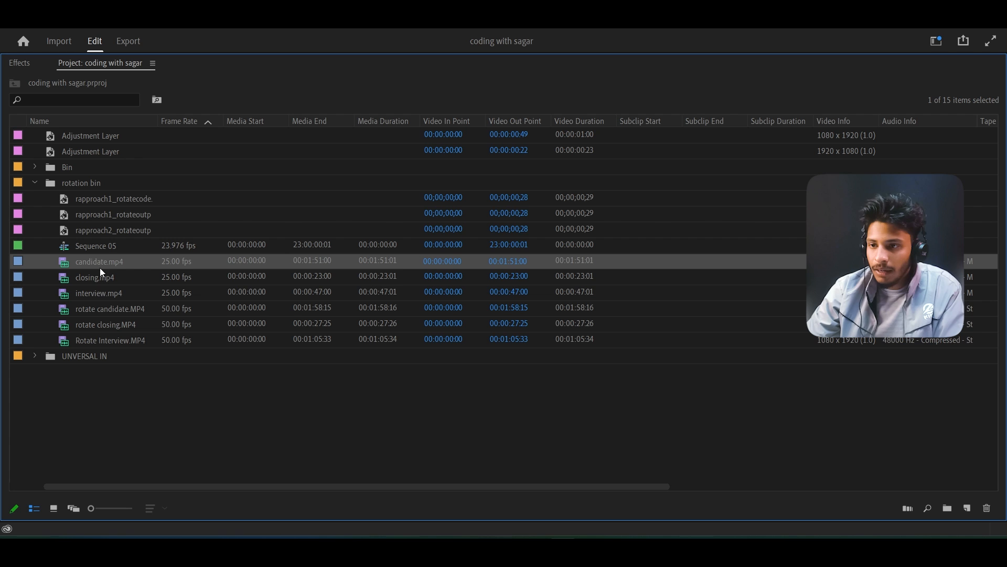
{"action": "left_click", "coordinate": [96, 339], "text": "ctrl"}
{"action": "left_click", "coordinate": [144, 264], "text": "shift"}
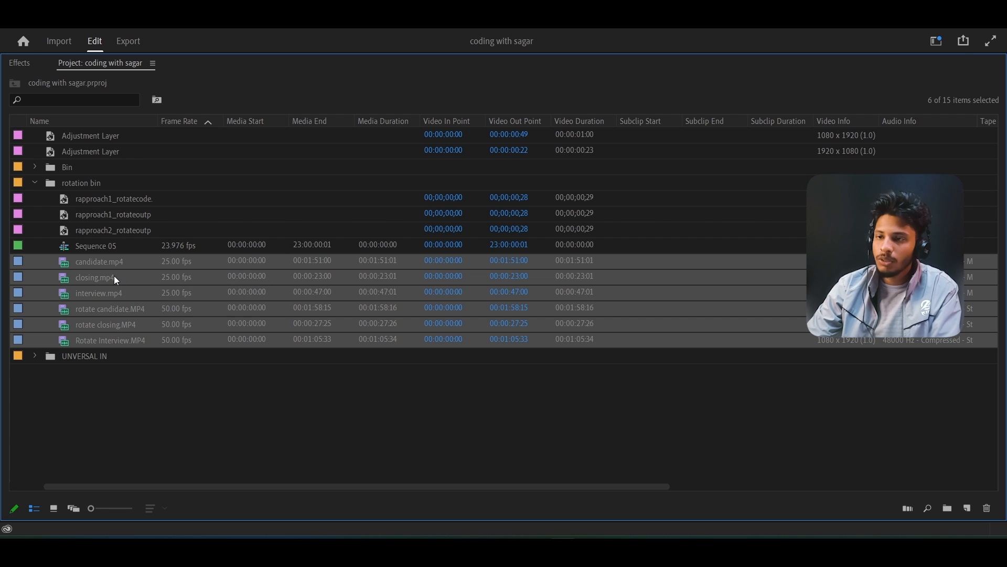
{"action": "key", "text": "grave"}
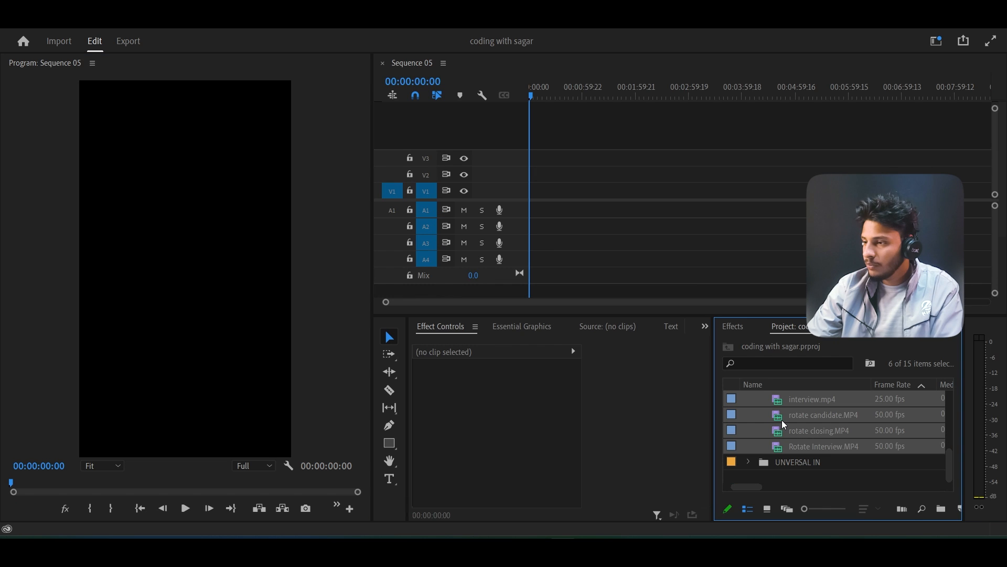
{"action": "left_click_drag", "start_coordinate": [785, 422], "coordinate": [598, 219]}
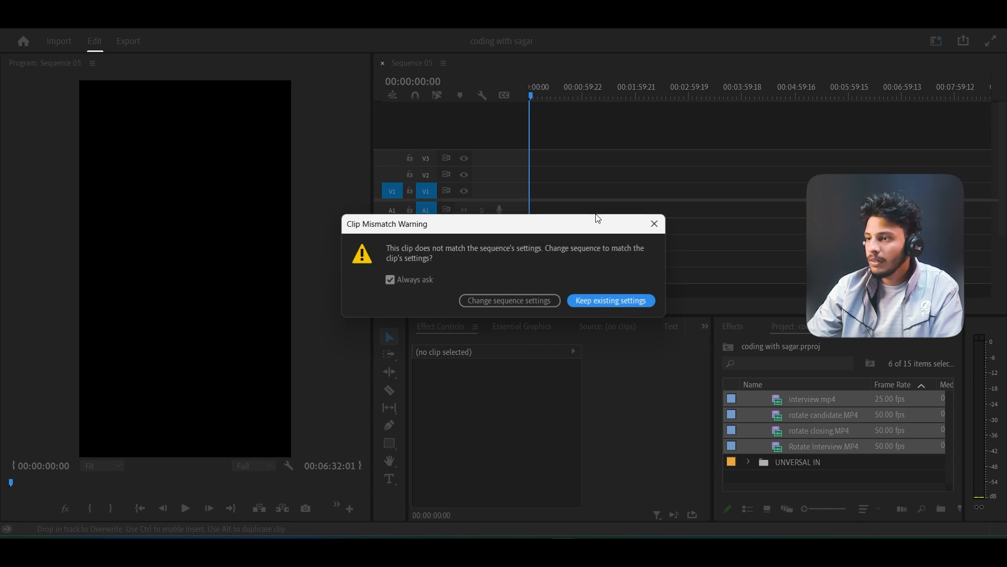
{"action": "left_click", "coordinate": [627, 300]}
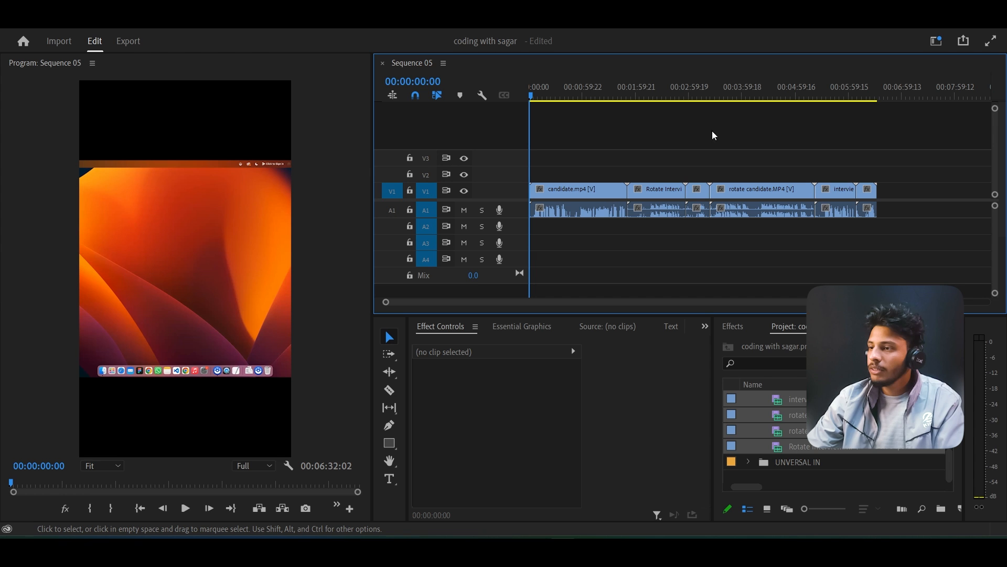
{"action": "left_click_drag", "start_coordinate": [559, 151], "coordinate": [698, 222]}
{"action": "left_click_drag", "start_coordinate": [751, 168], "coordinate": [811, 239]}
{"action": "left_click", "coordinate": [776, 257]}
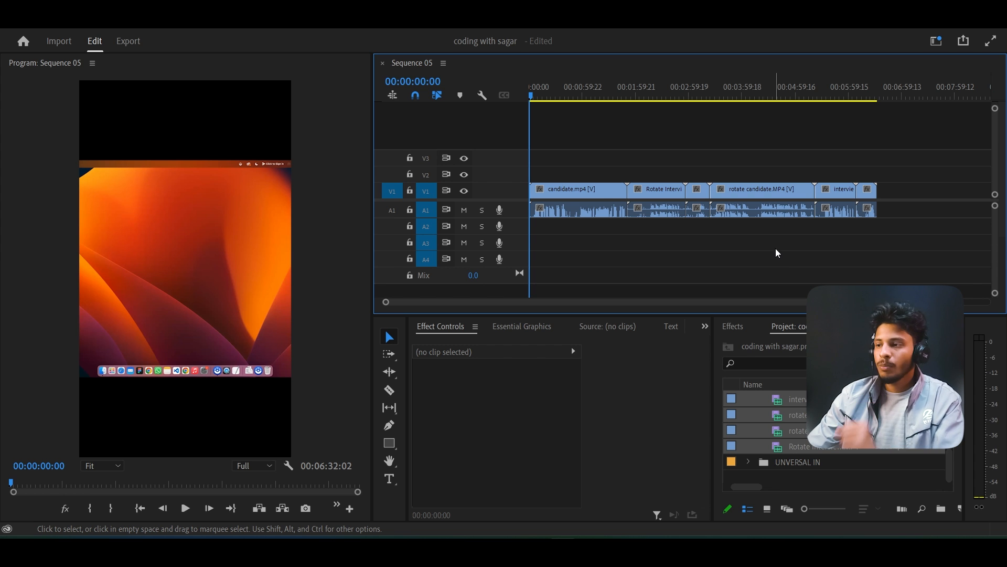
Move the candidate.mp4 video to V3, and place rotate candidate.MP4 with its video on V2 and its audio on A2.
{"action": "left_click_drag", "start_coordinate": [595, 200], "coordinate": [595, 158]}
{"action": "left_click_drag", "start_coordinate": [758, 192], "coordinate": [757, 157]}
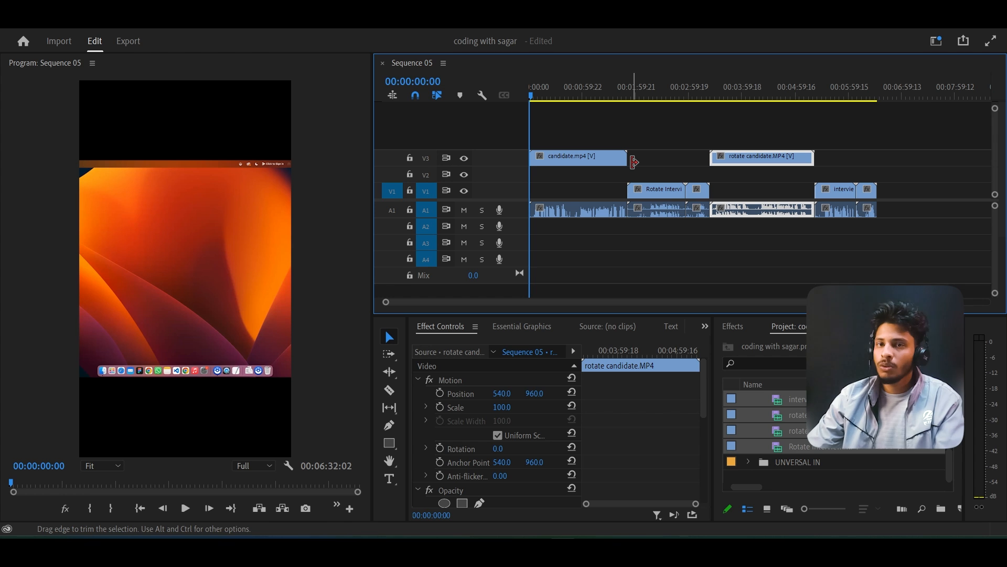
{"action": "left_click_drag", "start_coordinate": [758, 207], "coordinate": [756, 227]}
{"action": "left_click_drag", "start_coordinate": [757, 138], "coordinate": [774, 249]}
{"action": "left_click_drag", "start_coordinate": [755, 157], "coordinate": [756, 172]}
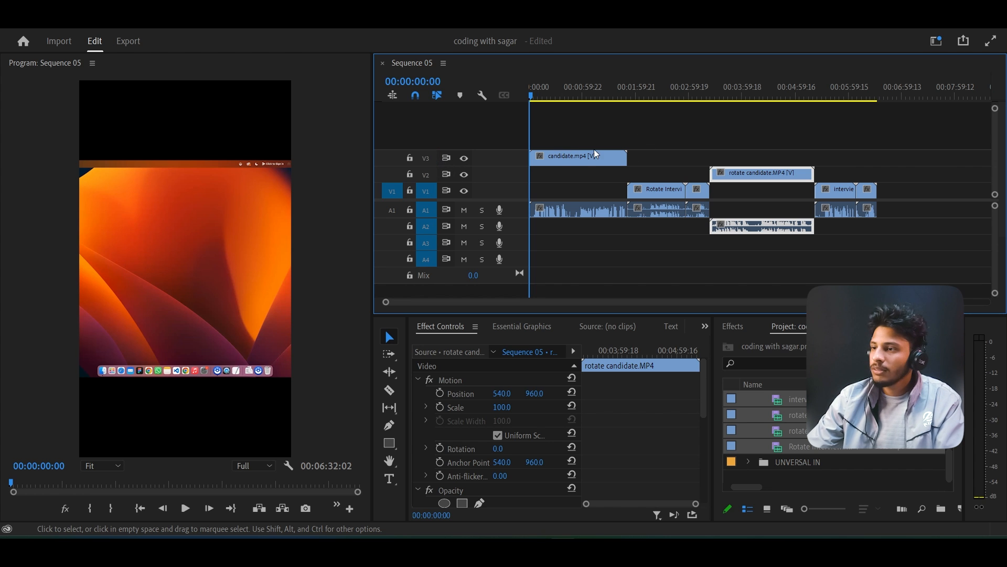
{"action": "left_click", "coordinate": [579, 158]}
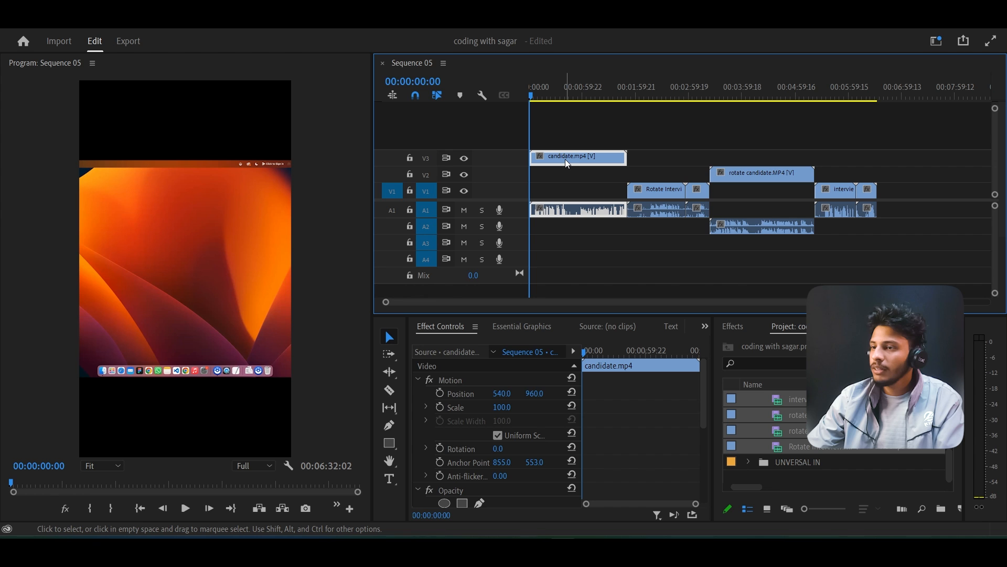
{"action": "left_click", "coordinate": [664, 194]}
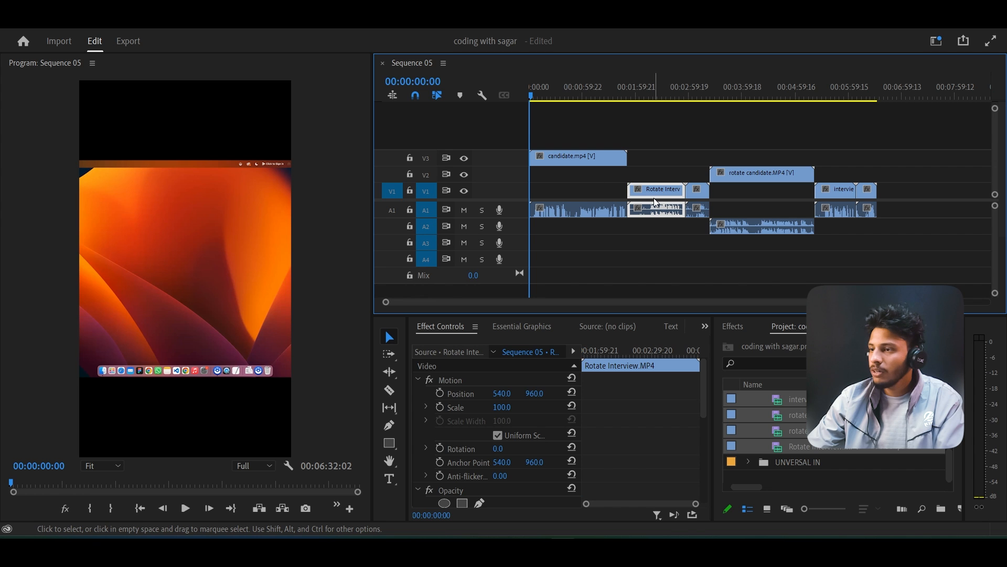
{"action": "left_click", "coordinate": [571, 233]}
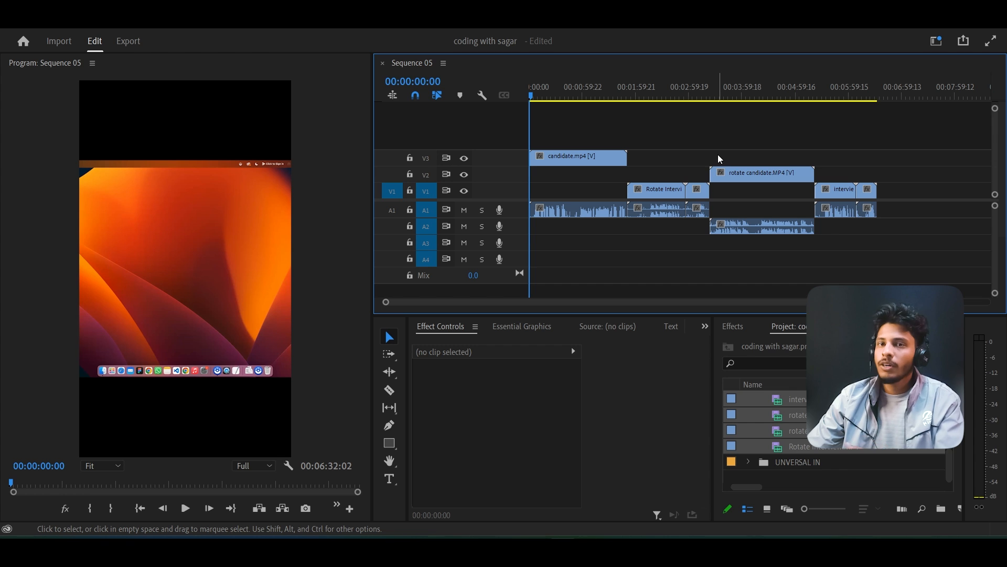
{"action": "left_click_drag", "start_coordinate": [570, 115], "coordinate": [603, 247]}
{"action": "left_click", "coordinate": [770, 173]}
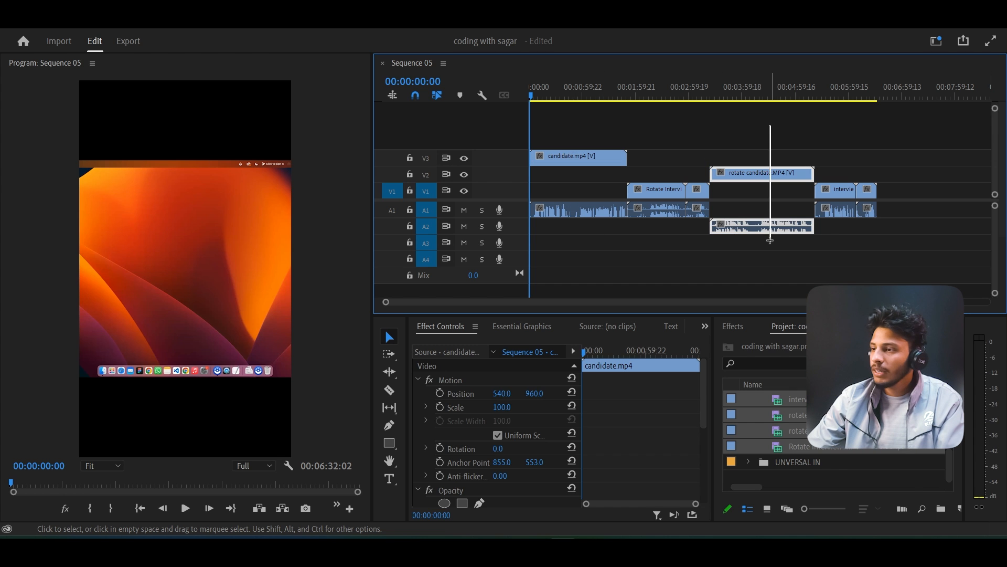
Shift the interview clips toward the end of the timeline, placing the Rotate Interview video and its neighbouring clip's video on V3.
{"action": "left_click", "coordinate": [852, 207]}
{"action": "left_click_drag", "start_coordinate": [851, 207], "coordinate": [979, 207]}
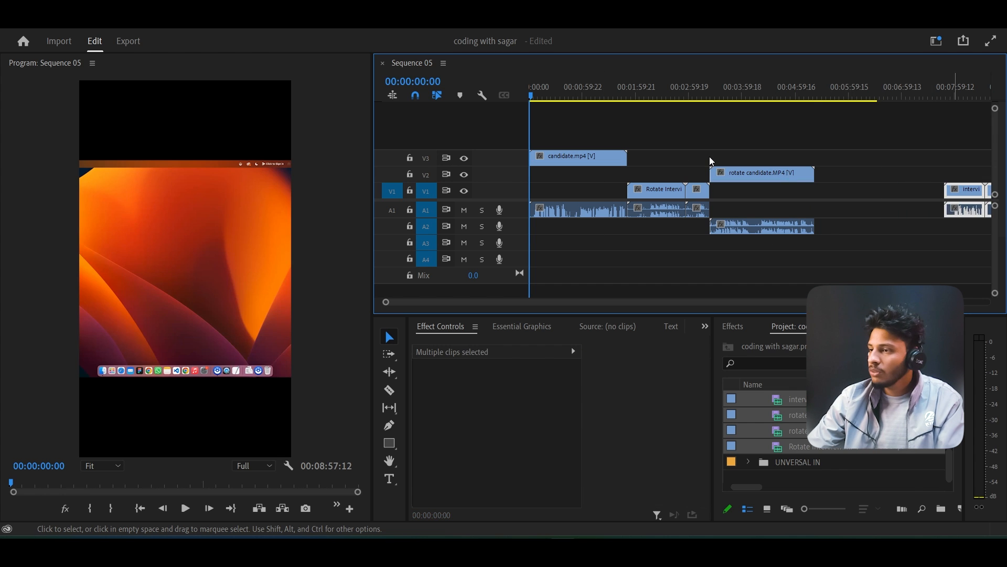
{"action": "left_click_drag", "start_coordinate": [655, 199], "coordinate": [889, 165]}
Synchronize candidate.mp4 and rotate candidate.MP4 by audio, using track channel 1.
{"action": "left_click_drag", "start_coordinate": [777, 126], "coordinate": [595, 251]}
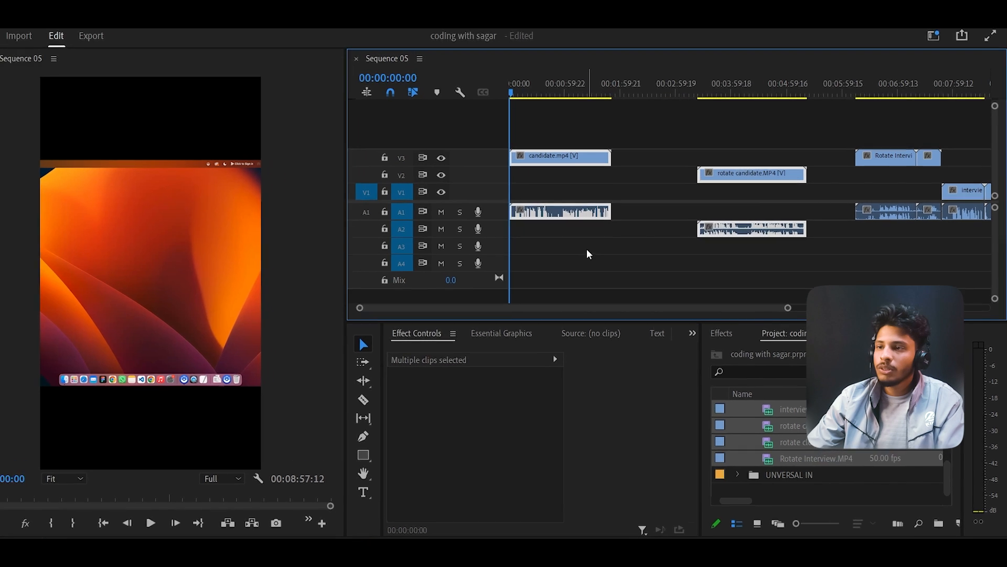
{"action": "right_click", "coordinate": [462, 234]}
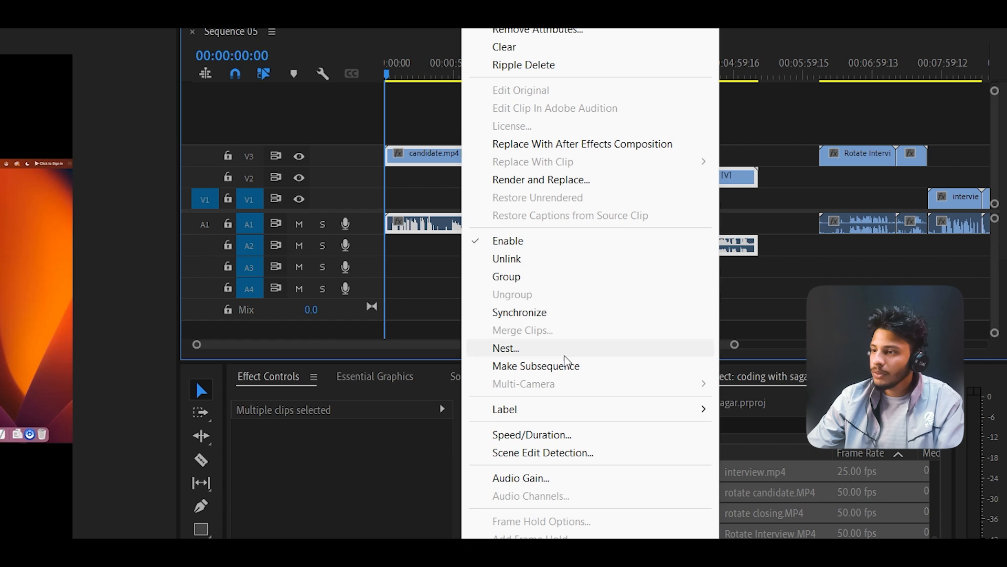
{"action": "left_click", "coordinate": [519, 313]}
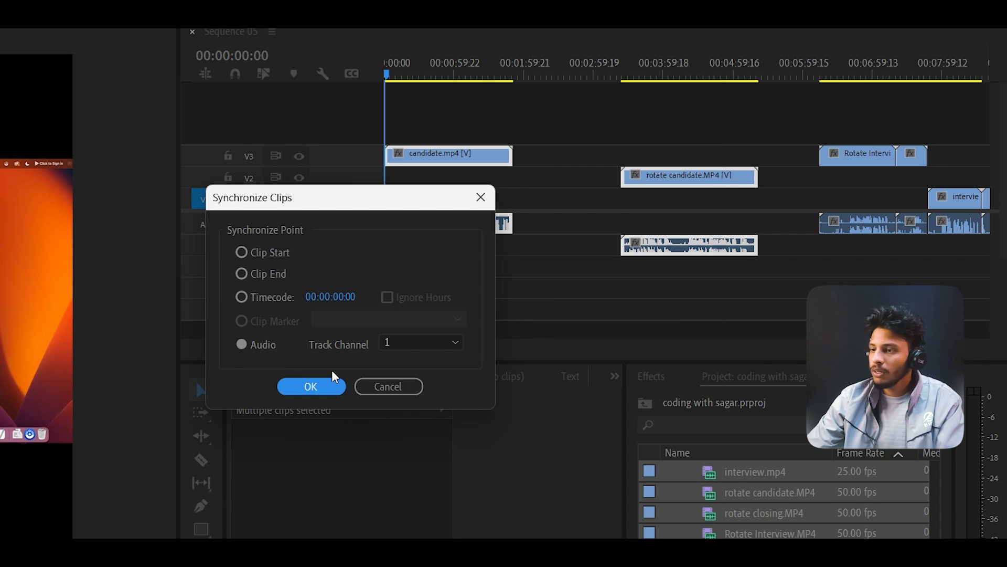
{"action": "left_click", "coordinate": [310, 386]}
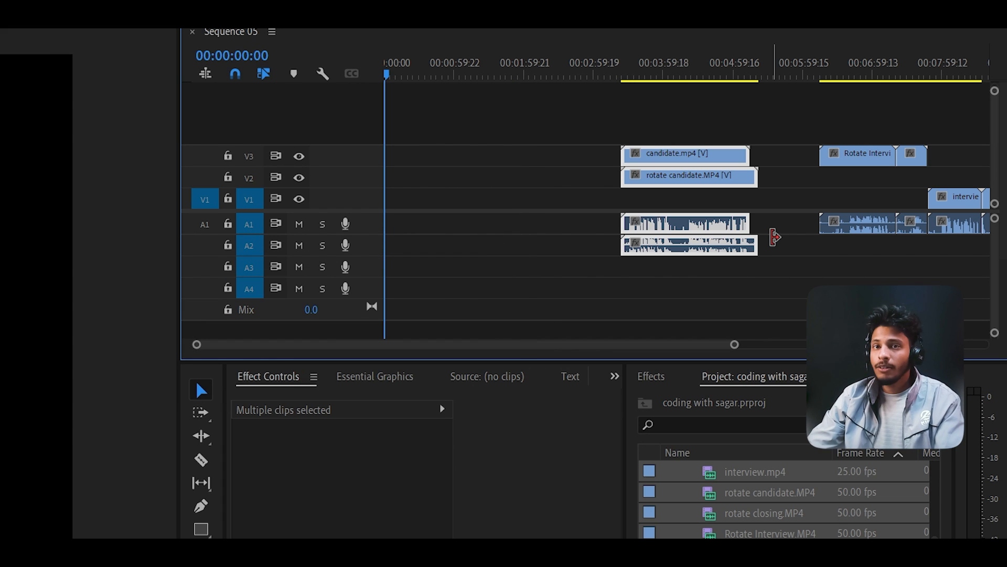
Move the synchronized candidate clip pair together to the start of Sequence 05.
{"action": "left_click_drag", "start_coordinate": [687, 128], "coordinate": [717, 247]}
{"action": "left_click_drag", "start_coordinate": [671, 173], "coordinate": [435, 176]}
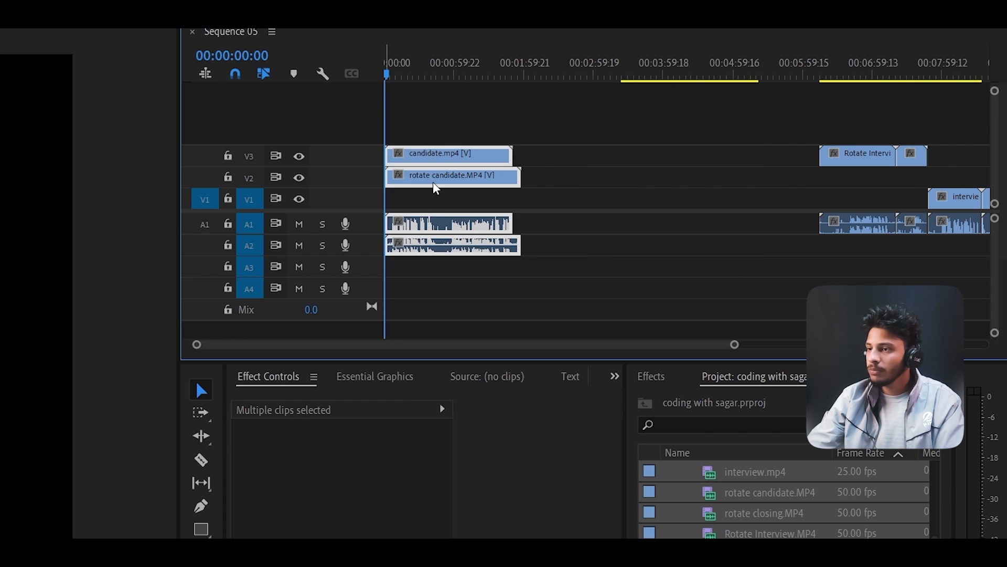
{"action": "left_click", "coordinate": [566, 224]}
{"action": "left_click", "coordinate": [537, 147]}
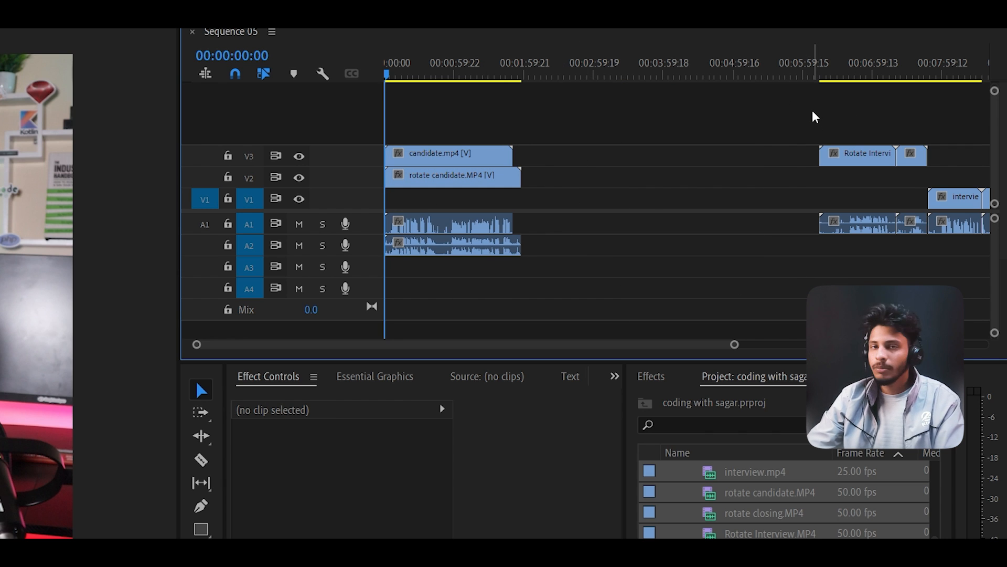
{"action": "key", "text": "minus"}
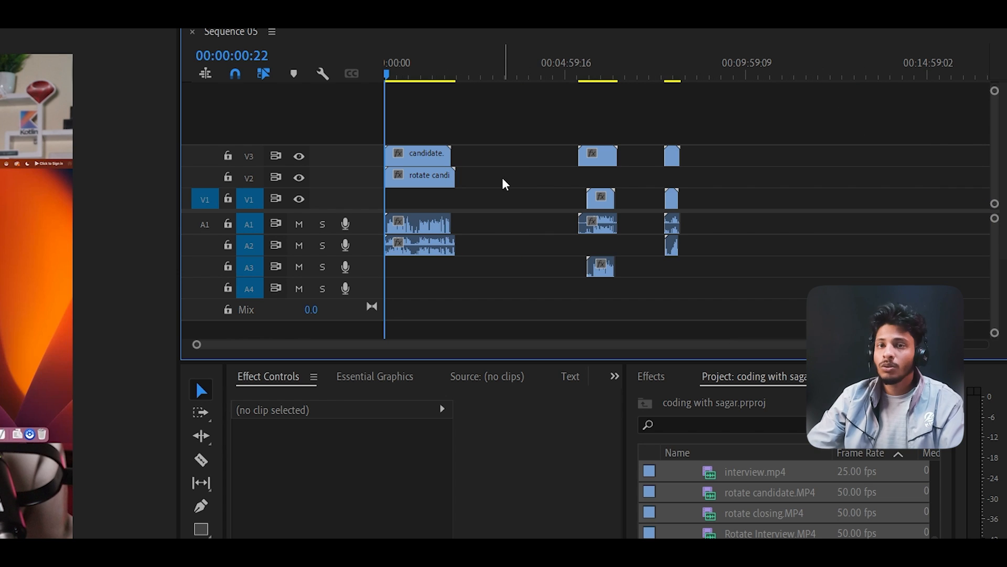
{"action": "left_click_drag", "start_coordinate": [453, 120], "coordinate": [467, 286]}
{"action": "left_click", "coordinate": [467, 283]}
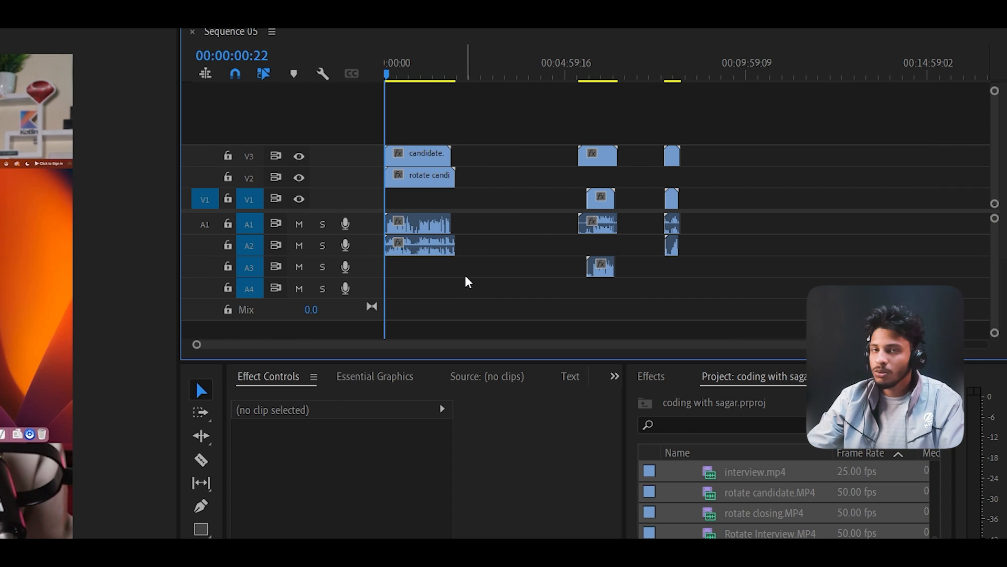
{"action": "left_click", "coordinate": [422, 154]}
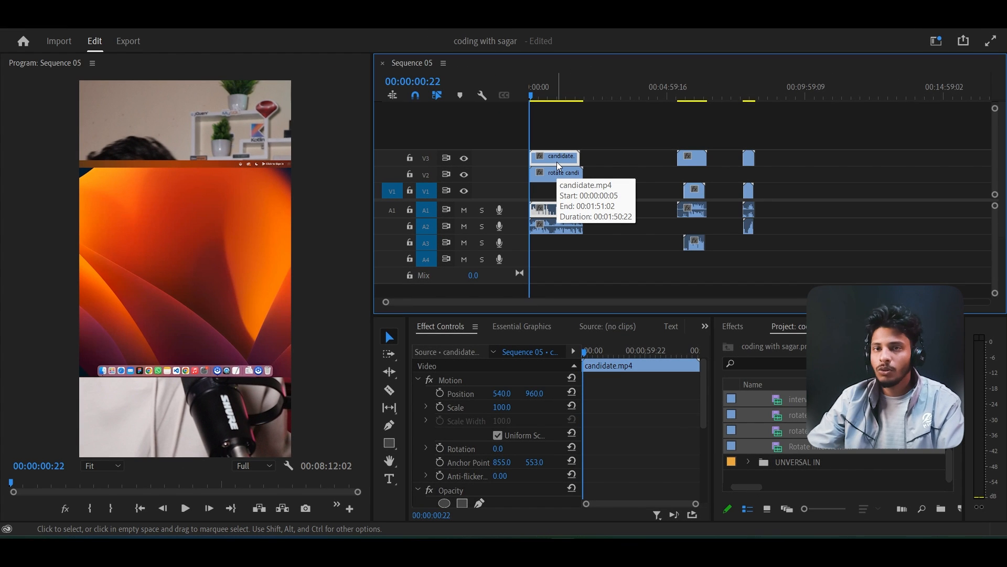
{"action": "left_click_drag", "start_coordinate": [586, 124], "coordinate": [548, 254]}
{"action": "left_click", "coordinate": [590, 226]}
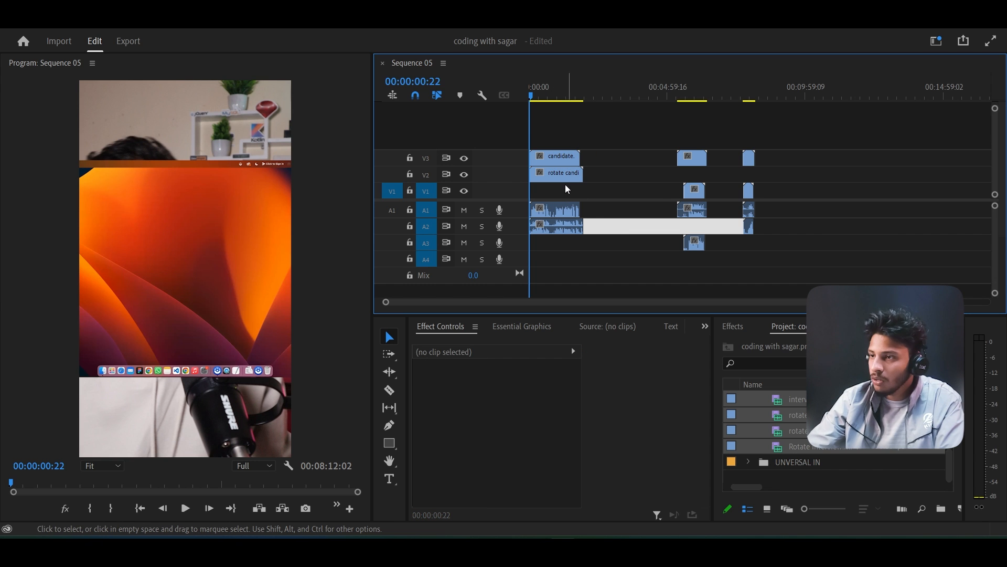
{"action": "left_click", "coordinate": [559, 157]}
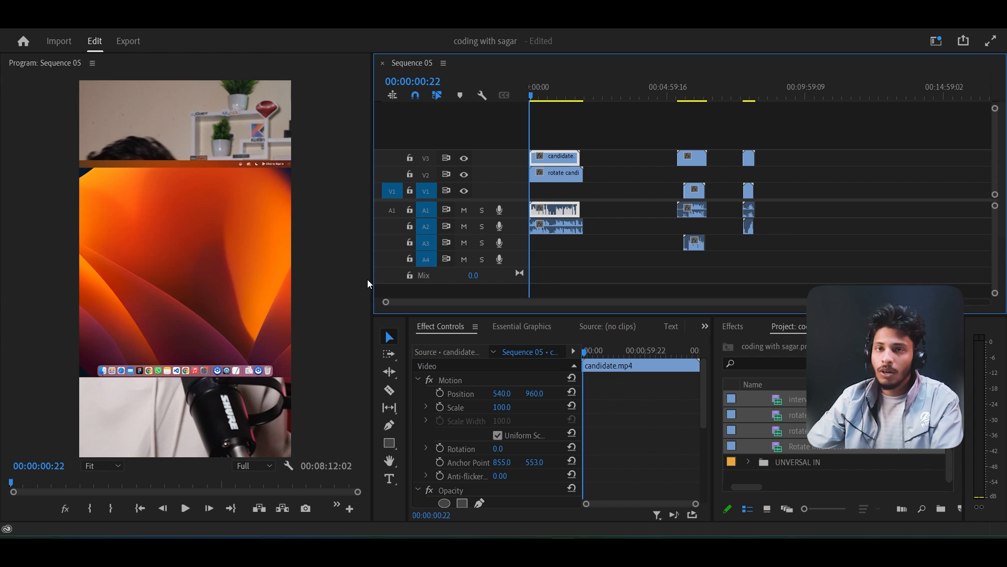
{"action": "left_click", "coordinate": [623, 180]}
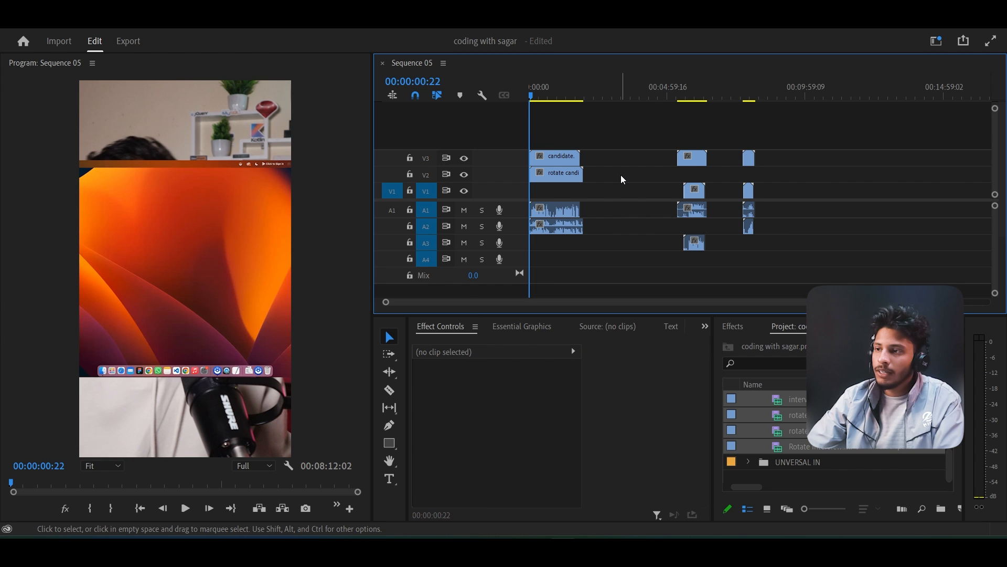
Unlink the candidate.mp4 video from its audio and save the project.
{"action": "left_click", "coordinate": [562, 160]}
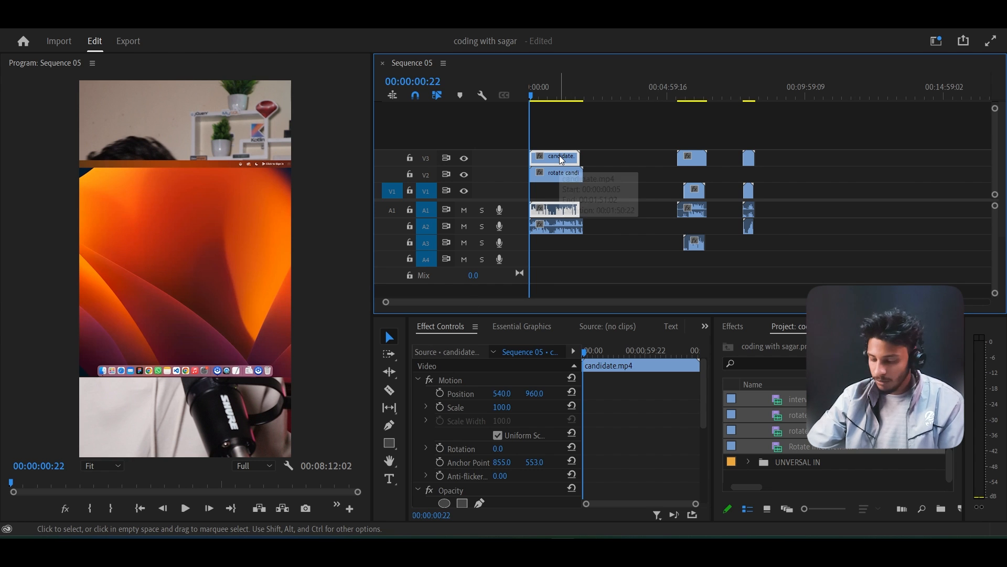
{"action": "key", "text": "ctrl+l"}
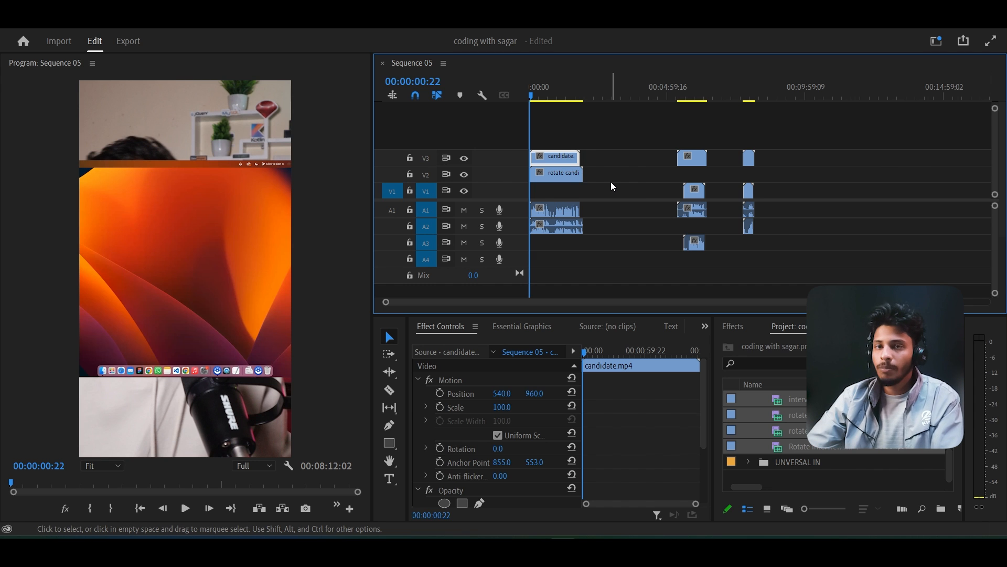
{"action": "key", "text": "ctrl+s"}
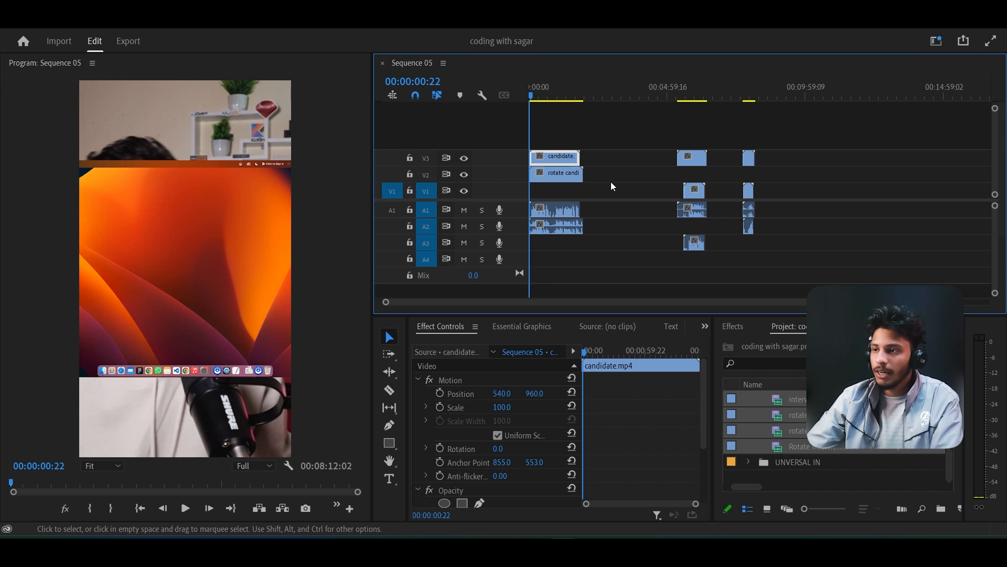
Delete the unlinked candidate.mp4 video from V3, keeping its audio on A1.
{"action": "left_click", "coordinate": [613, 187]}
{"action": "left_click", "coordinate": [560, 161]}
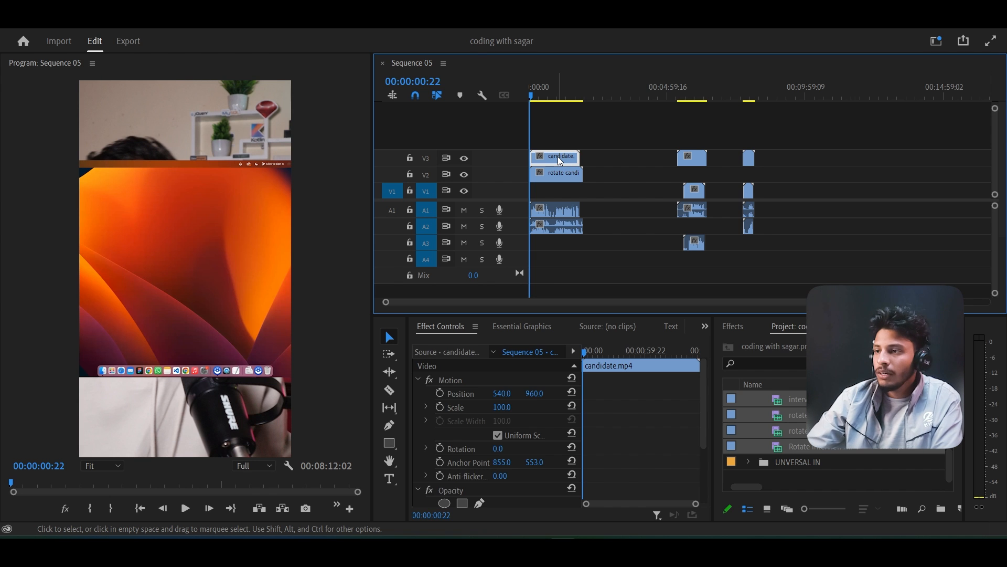
{"action": "key", "text": "Delete"}
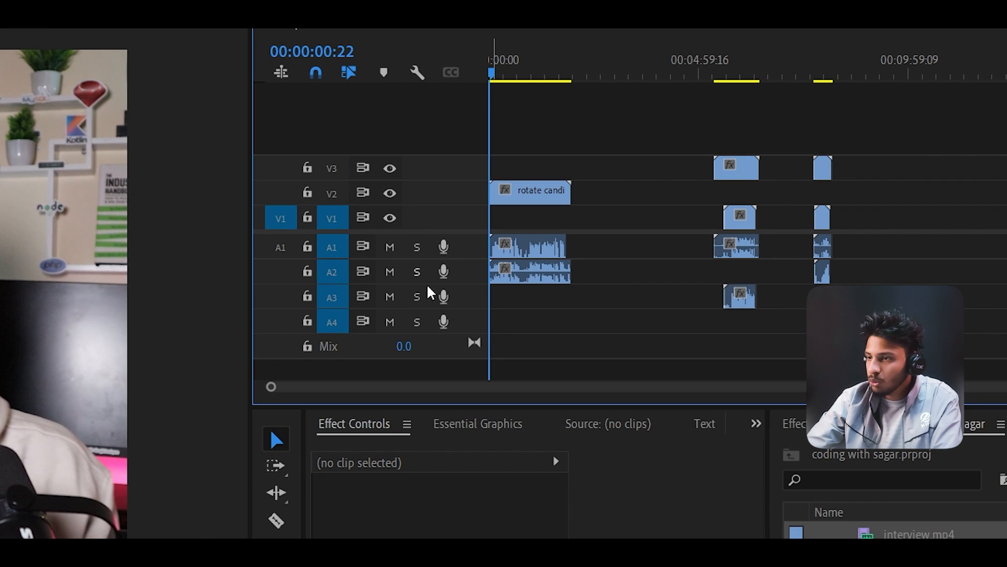
Solo audio track A1 and play the opening of the candidate clip to check the synced audio.
{"action": "left_click", "coordinate": [418, 247]}
{"action": "key", "text": "b"}
{"action": "key", "text": "="}
{"action": "key", "text": "="}
{"action": "key", "text": "="}
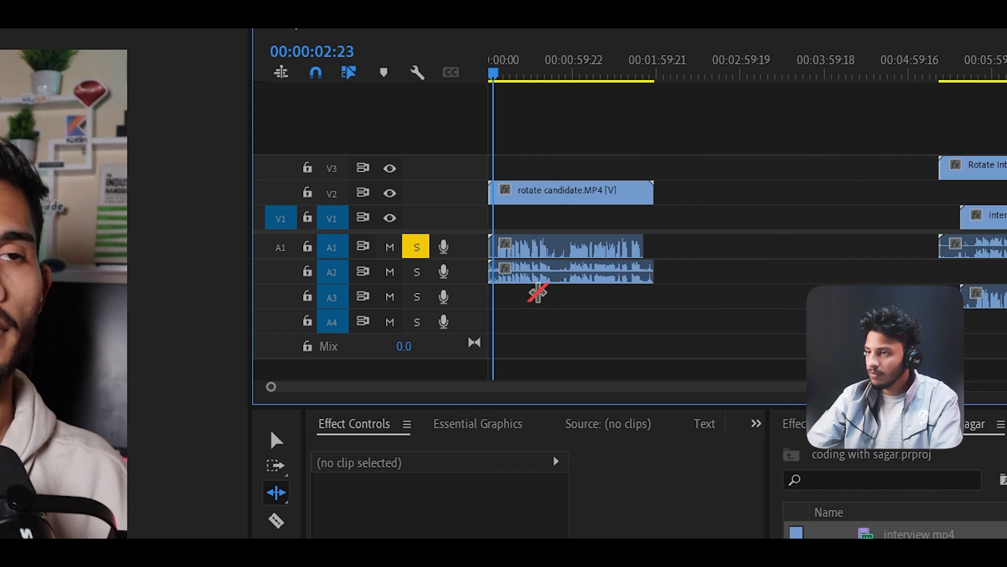
{"action": "key", "text": "space"}
{"action": "key", "text": "v"}
{"action": "key", "text": "d"}
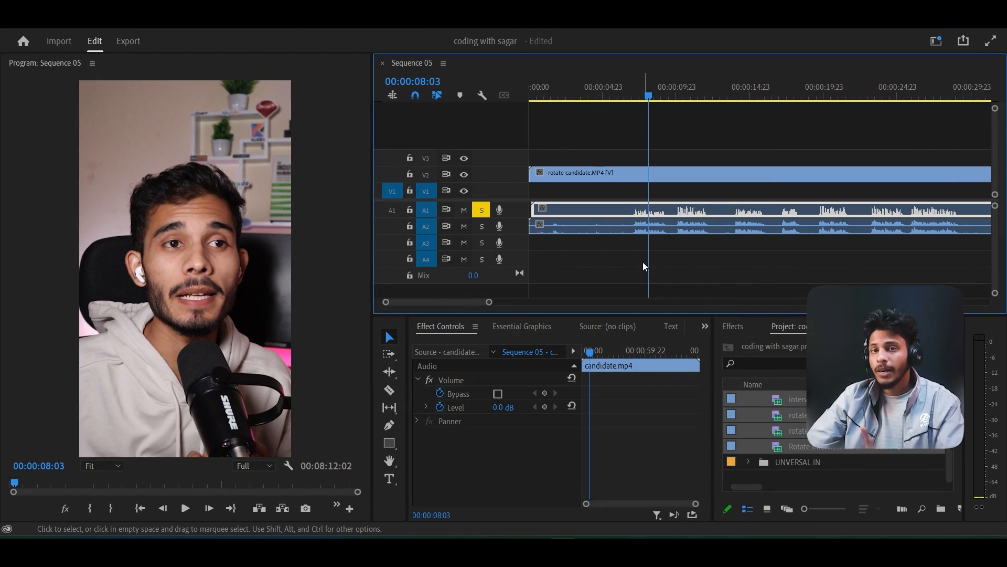
Unlink rotate candidate.MP4 and delete its camera audio from A2, keeping its video on V2.
{"action": "left_click_drag", "start_coordinate": [635, 237], "coordinate": [635, 237]}
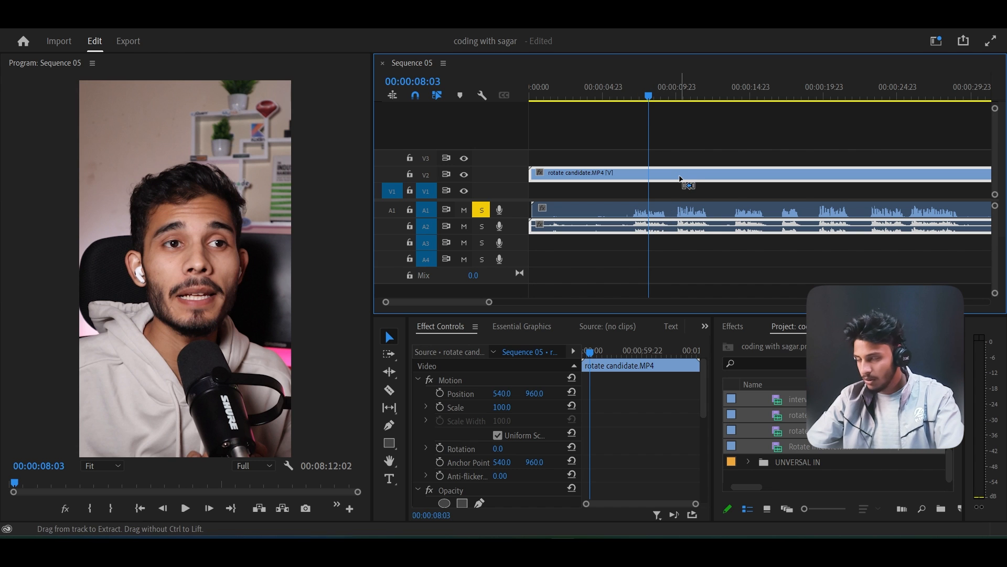
{"action": "left_click", "coordinate": [681, 177], "text": "ctrl"}
{"action": "left_click", "coordinate": [660, 233]}
{"action": "key", "text": "Delete"}
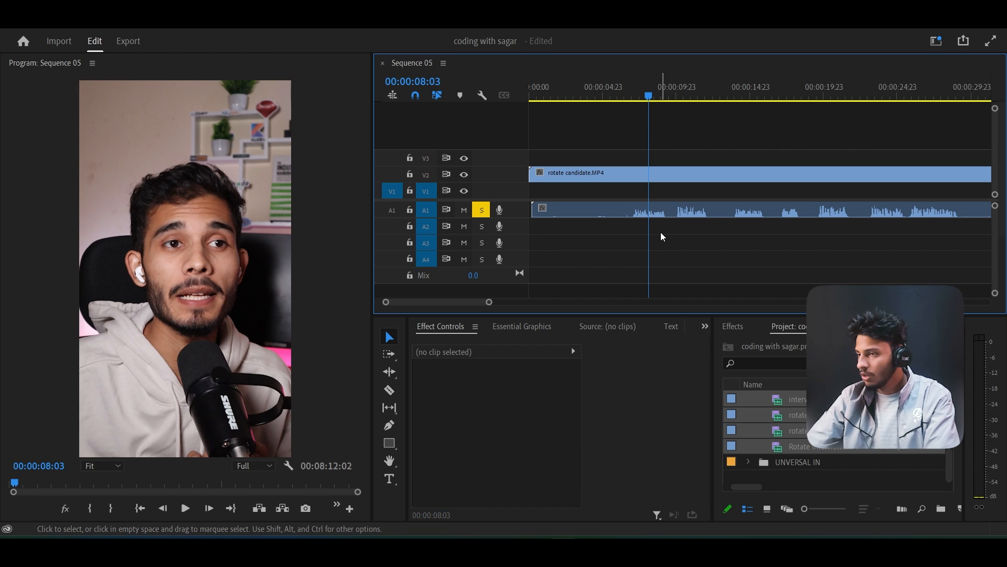
Move the rotate candidate.MP4 video down to V1, and place the last clip's video on V1 and its audio on A1.
{"action": "key", "text": "minus"}
{"action": "key", "text": "minus"}
{"action": "key", "text": "minus"}
{"action": "key", "text": "minus"}
{"action": "key", "text": "minus"}
{"action": "left_click", "coordinate": [689, 94]}
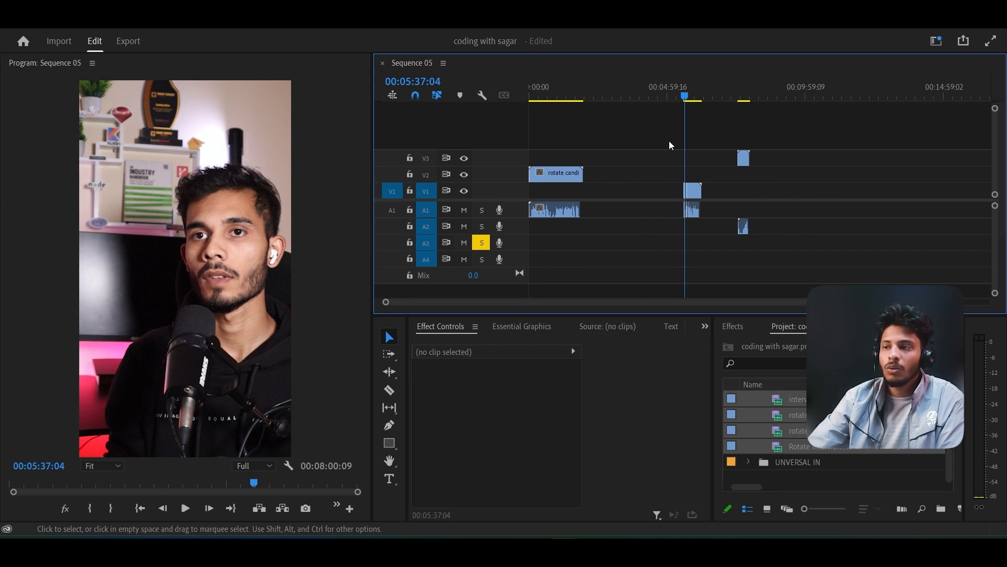
{"action": "left_click_drag", "start_coordinate": [550, 175], "coordinate": [551, 190]}
{"action": "left_click", "coordinate": [746, 163]}
{"action": "left_click_drag", "start_coordinate": [749, 167], "coordinate": [747, 191]}
{"action": "left_click", "coordinate": [790, 198]}
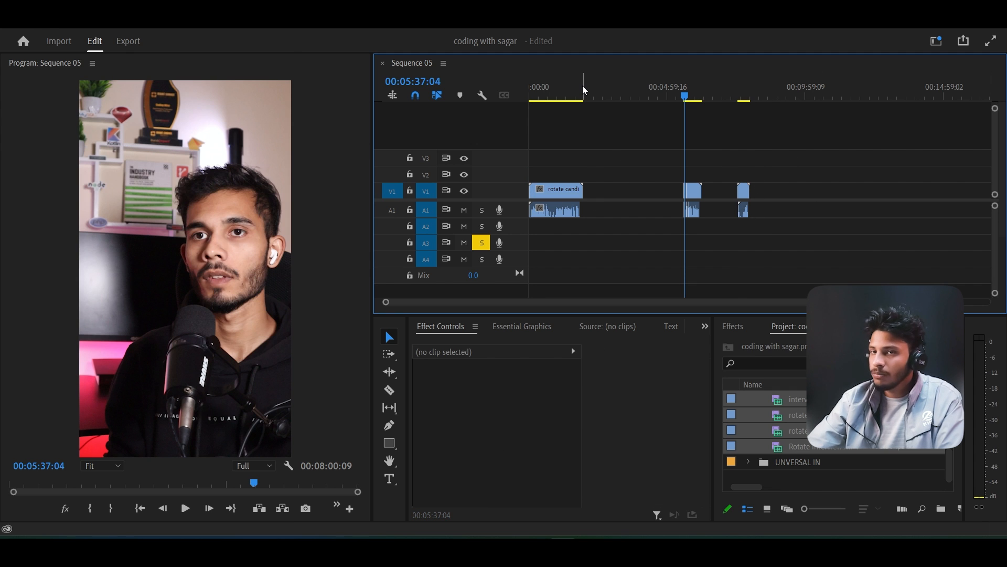
Switch to Rotate elements by k.pdf in Google Drive and examine the interviewer's opening question in the script.
{"action": "left_click", "coordinate": [574, 535]}
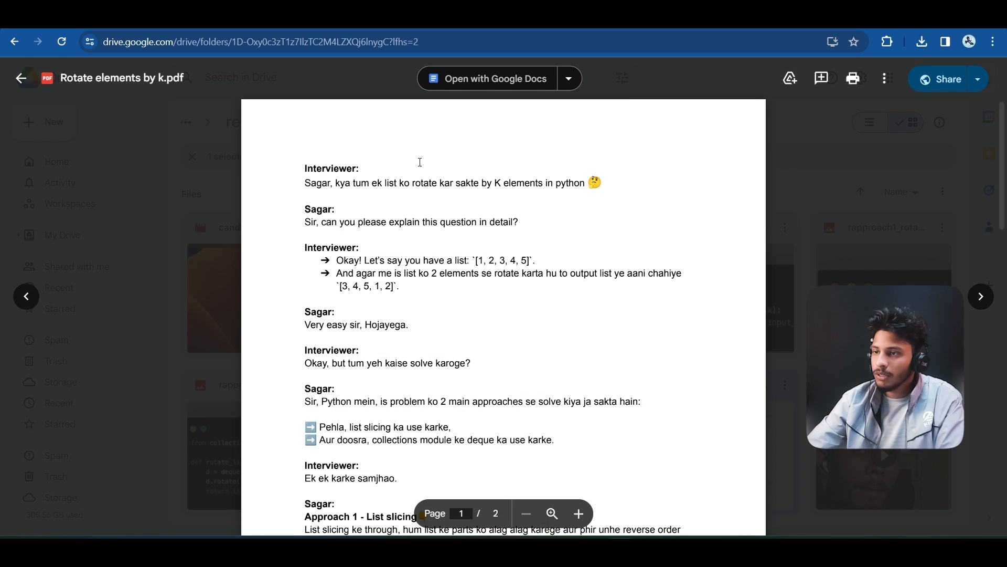
{"action": "left_click_drag", "start_coordinate": [306, 182], "coordinate": [575, 206]}
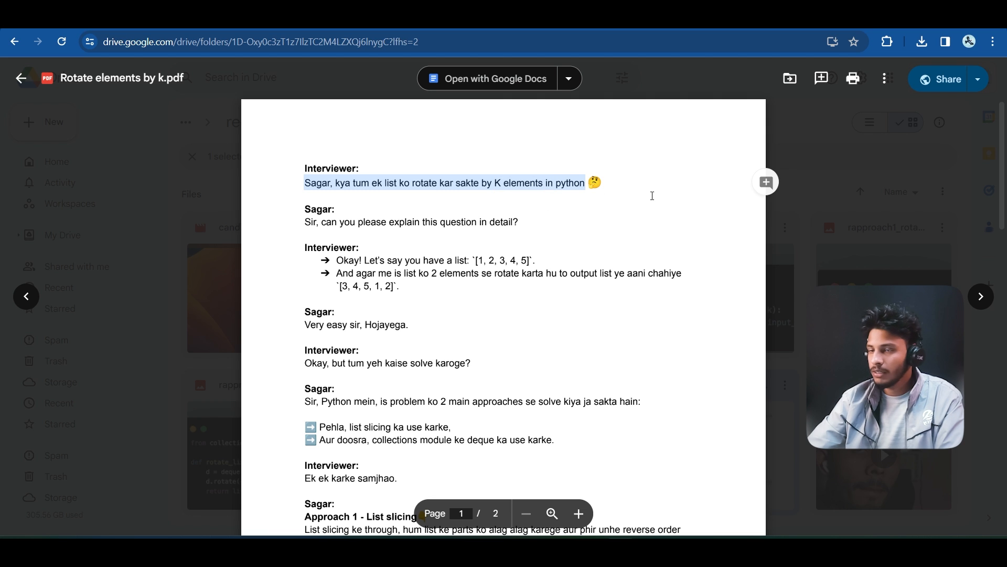
{"action": "key", "text": "Escape"}
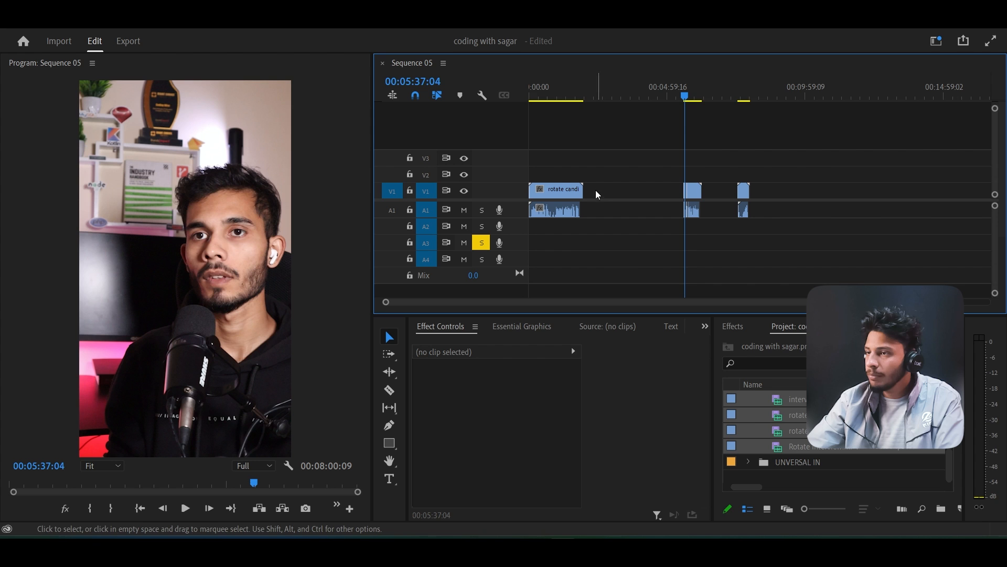
Place the playhead at 00:00:06:21, just before the candidate starts speaking in rotate candidate.MP4.
{"action": "left_click_drag", "start_coordinate": [598, 96], "coordinate": [492, 114]}
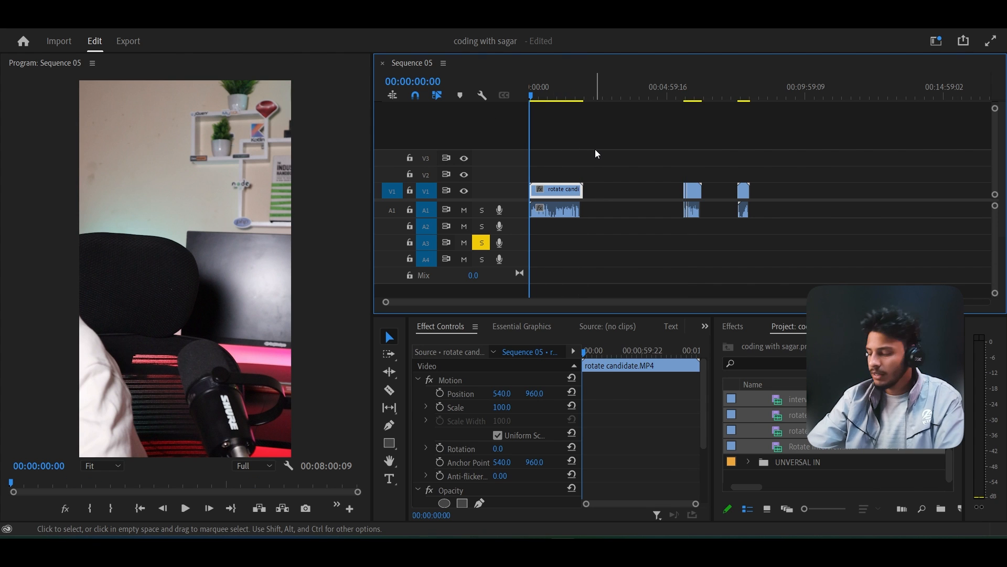
{"action": "key", "text": "equal"}
{"action": "key", "text": "equal"}
{"action": "key", "text": "equal"}
{"action": "key", "text": "equal"}
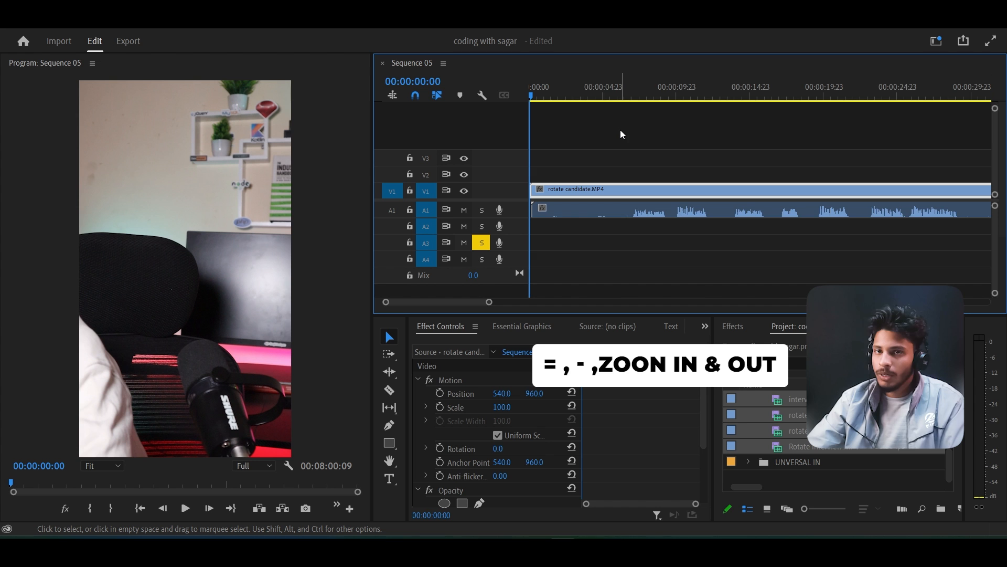
{"action": "left_click", "coordinate": [533, 96]}
{"action": "left_click_drag", "start_coordinate": [540, 99], "coordinate": [631, 140]}
{"action": "key", "text": "equal"}
{"action": "key", "text": "equal"}
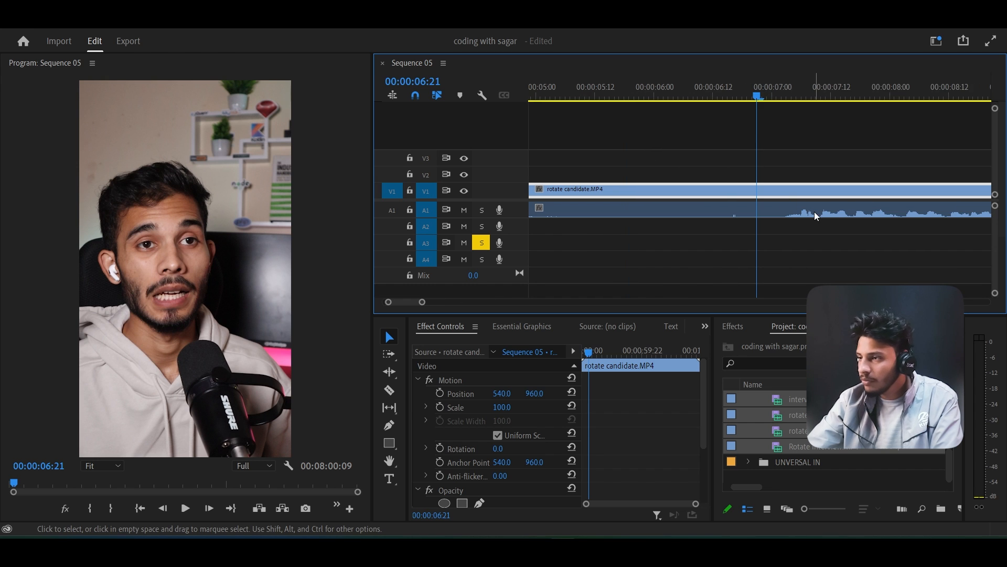
Raise the gain of the candidate.mp4 audio on A1 by 2 dB.
{"action": "key", "text": "minus"}
{"action": "key", "text": "minus"}
{"action": "key", "text": "minus"}
{"action": "key", "text": "minus"}
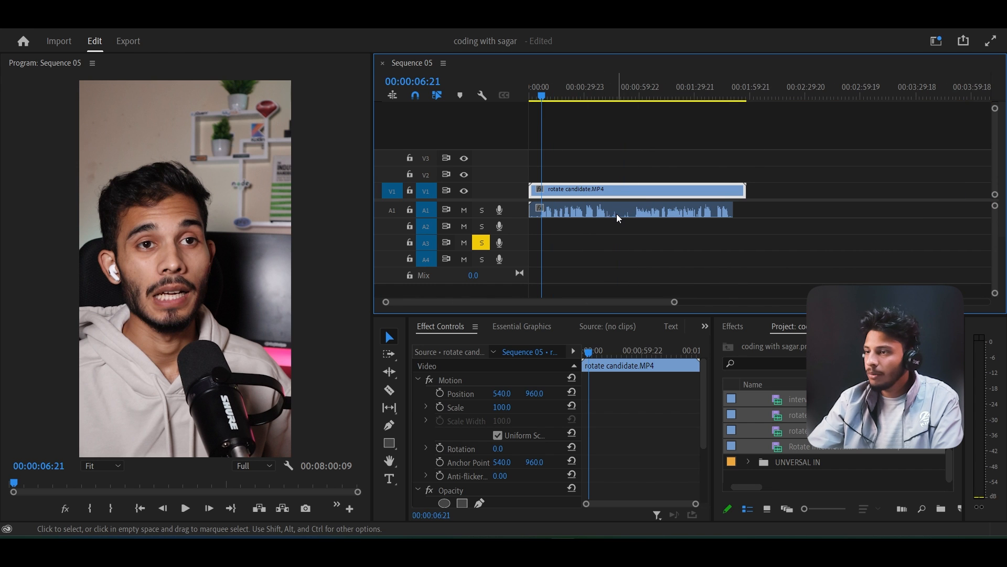
{"action": "right_click", "coordinate": [597, 210]}
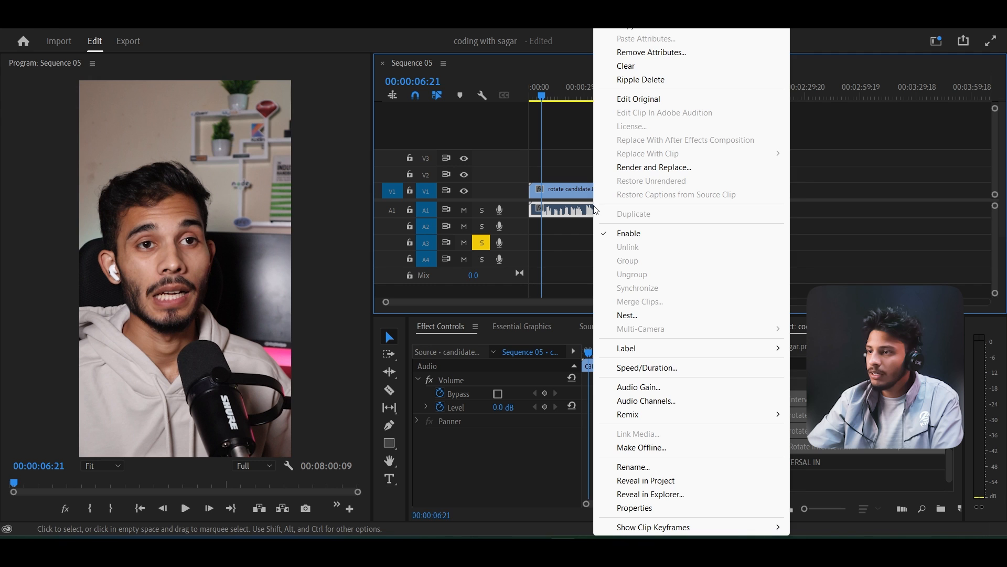
{"action": "left_click", "coordinate": [653, 393]}
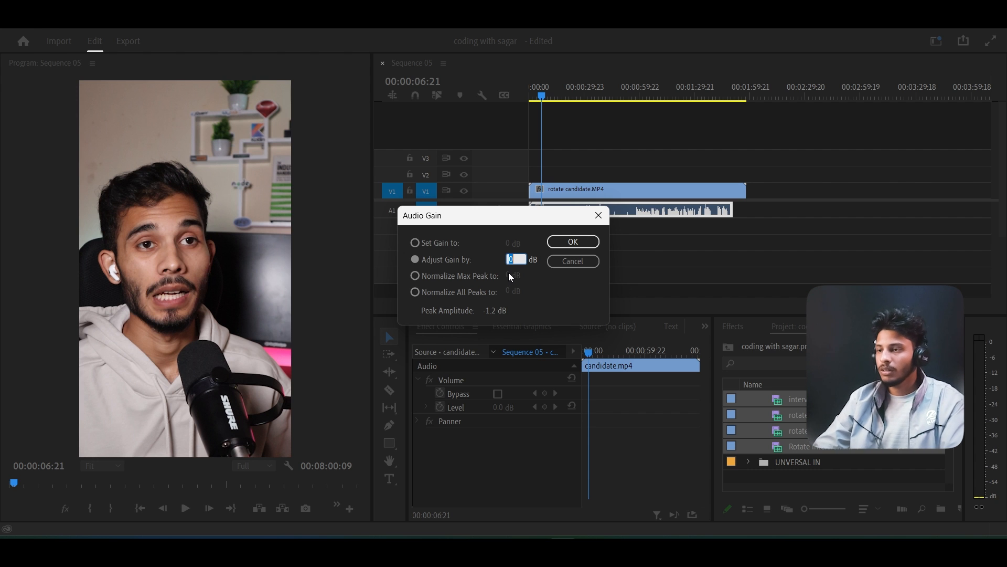
{"action": "type", "text": "2"}
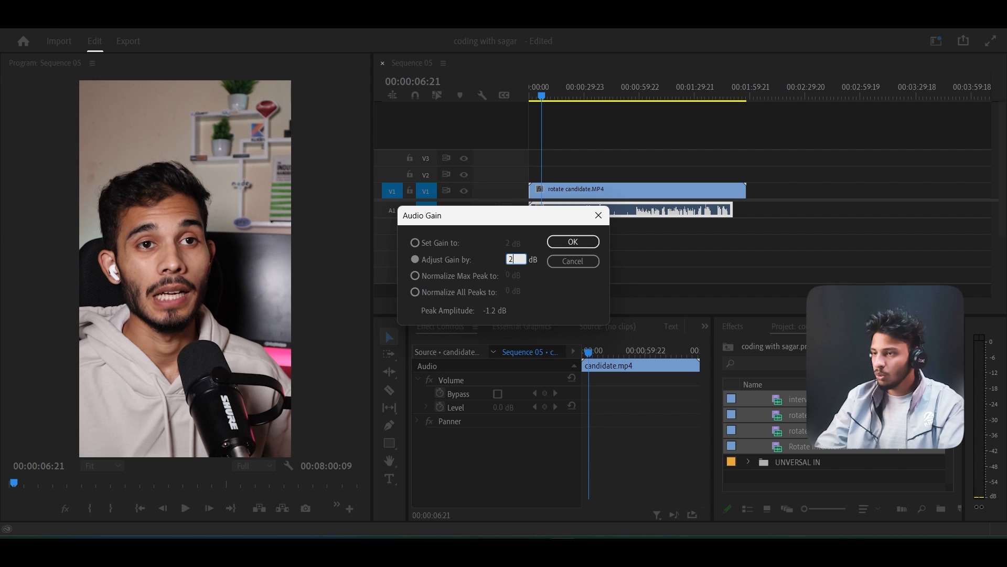
{"action": "left_click", "coordinate": [573, 242]}
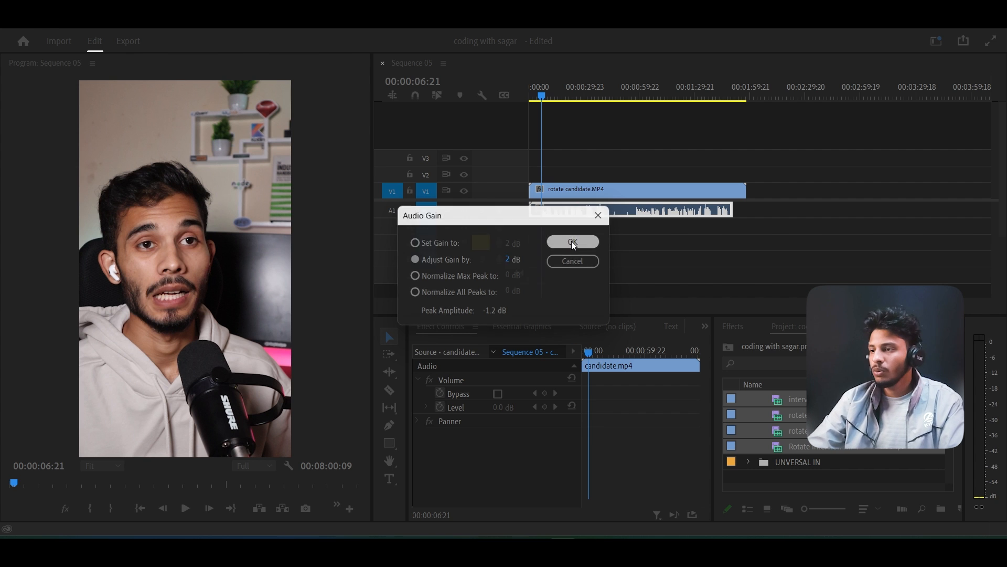
{"action": "left_click", "coordinate": [647, 251]}
Select the candidate video and audio around the playhead and make audio track A1 taller to enlarge its waveform.
{"action": "key", "text": "equal"}
{"action": "key", "text": "equal"}
{"action": "key", "text": "equal"}
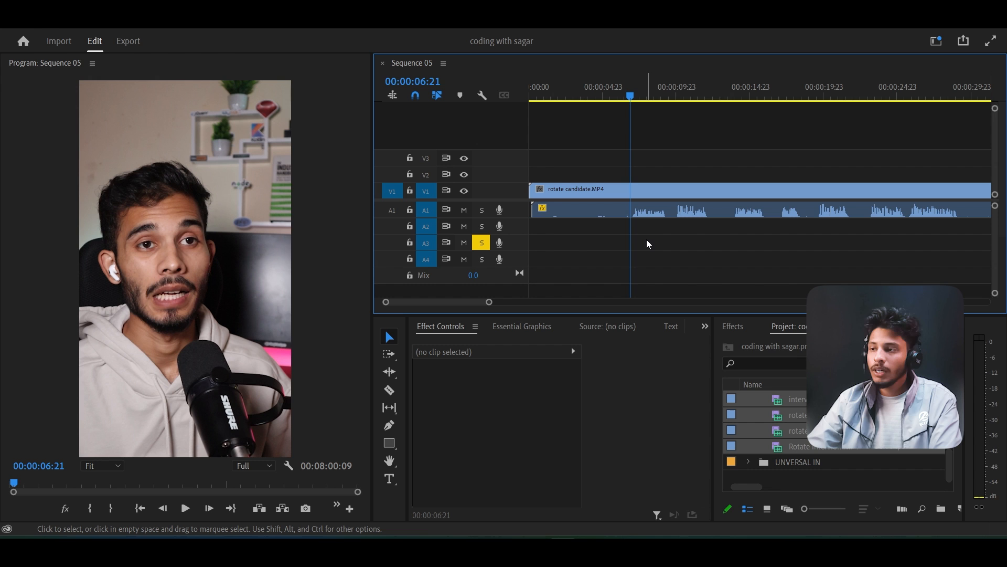
{"action": "left_click_drag", "start_coordinate": [668, 161], "coordinate": [681, 241]}
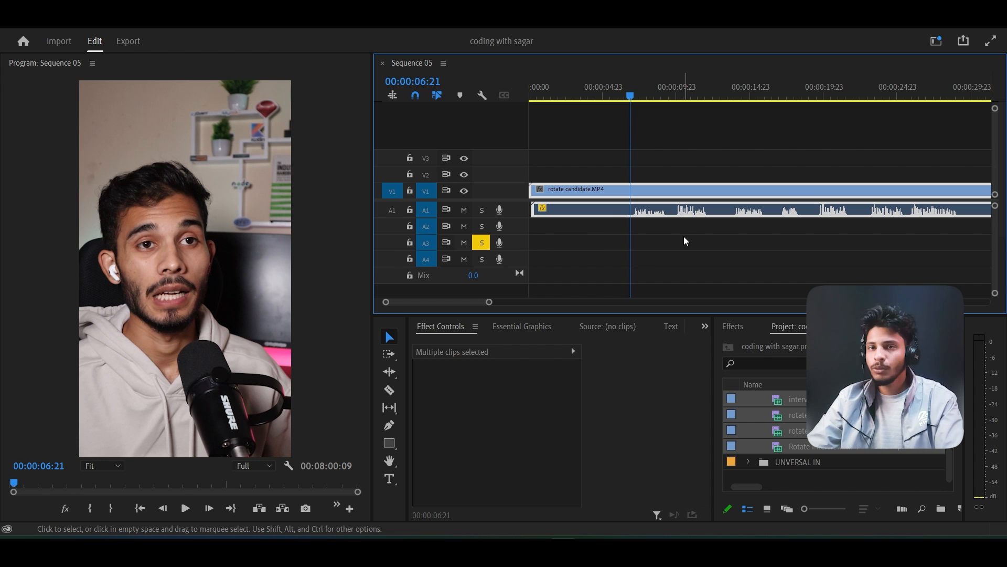
{"action": "left_click_drag", "start_coordinate": [517, 220], "coordinate": [517, 250]}
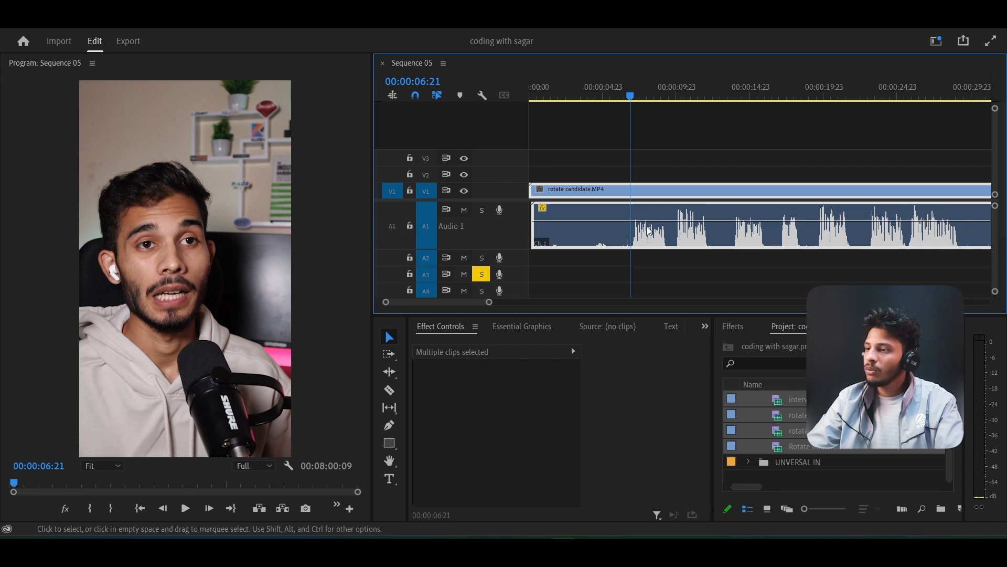
Try splitting the candidate video and audio at 00:00:06:21 and deleting the silent opening and its gap.
{"action": "left_click_drag", "start_coordinate": [718, 246], "coordinate": [631, 135]}
{"action": "key", "text": "ctrl+k"}
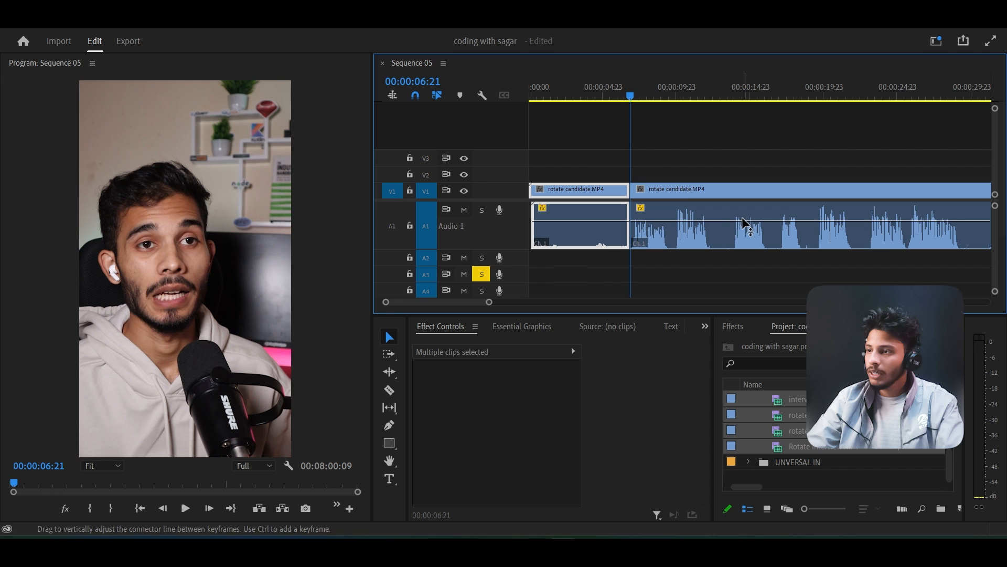
{"action": "key", "text": "minus"}
{"action": "key", "text": "Delete"}
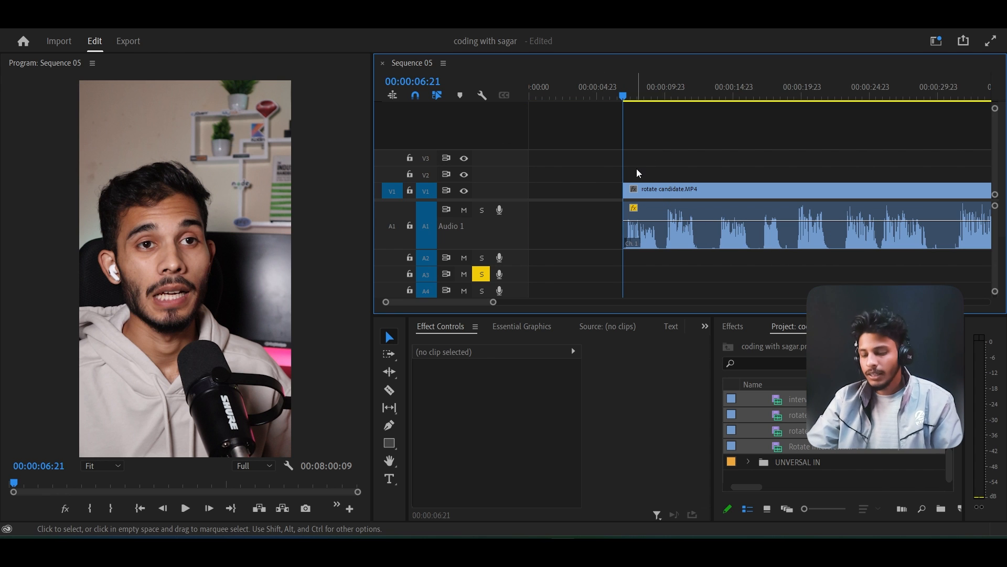
{"action": "key", "text": "shift+Delete"}
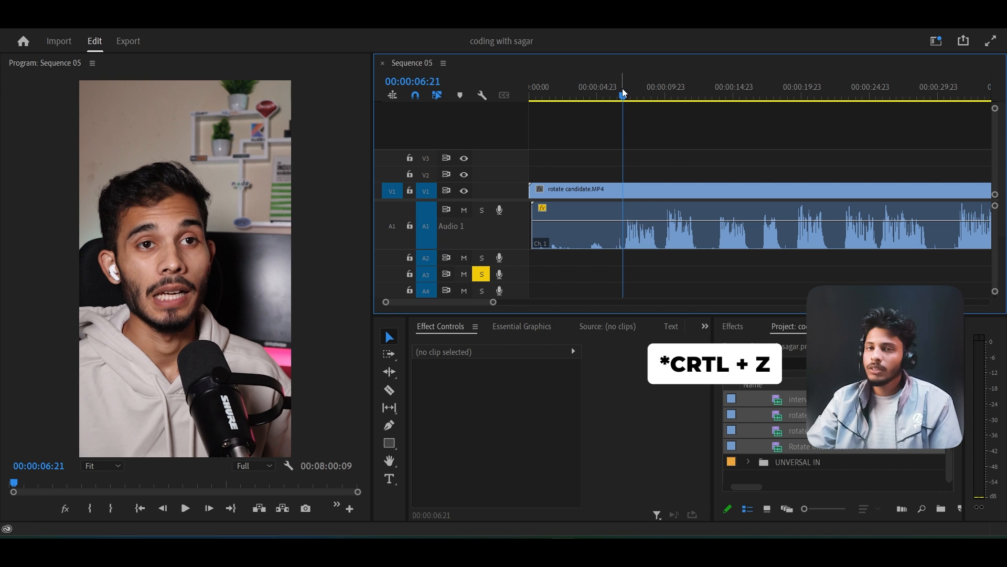
{"action": "key", "text": "ctrl+z"}
Ripple-trim the candidate clip's silent opening up to 00:00:06:21, and play and split the remaining clip around the pauses in speech.
{"action": "mouse_move", "coordinate": [622, 95]}
{"action": "left_mouse_down"}
{"action": "mouse_move", "coordinate": [592, 96]}
{"action": "mouse_move", "coordinate": [629, 97]}
{"action": "mouse_move", "coordinate": [623, 104]}
{"action": "left_mouse_up"}
{"action": "key", "text": "q"}
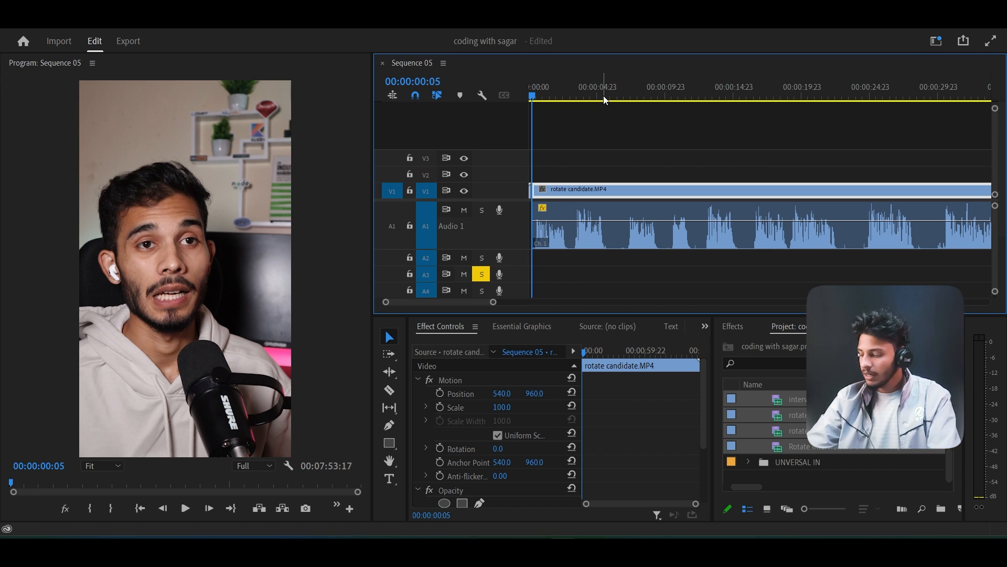
{"action": "key", "text": "equal"}
{"action": "key", "text": "equal"}
{"action": "key", "text": "equal"}
{"action": "key", "text": "equal"}
{"action": "key", "text": "equal"}
{"action": "left_click", "coordinate": [553, 214]}
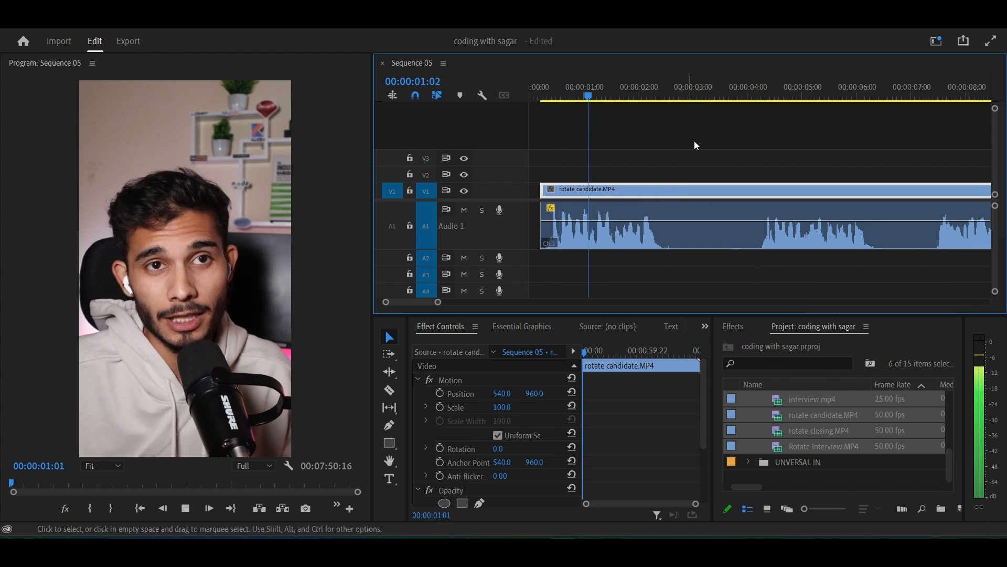
{"action": "key", "text": "ctrl+k"}
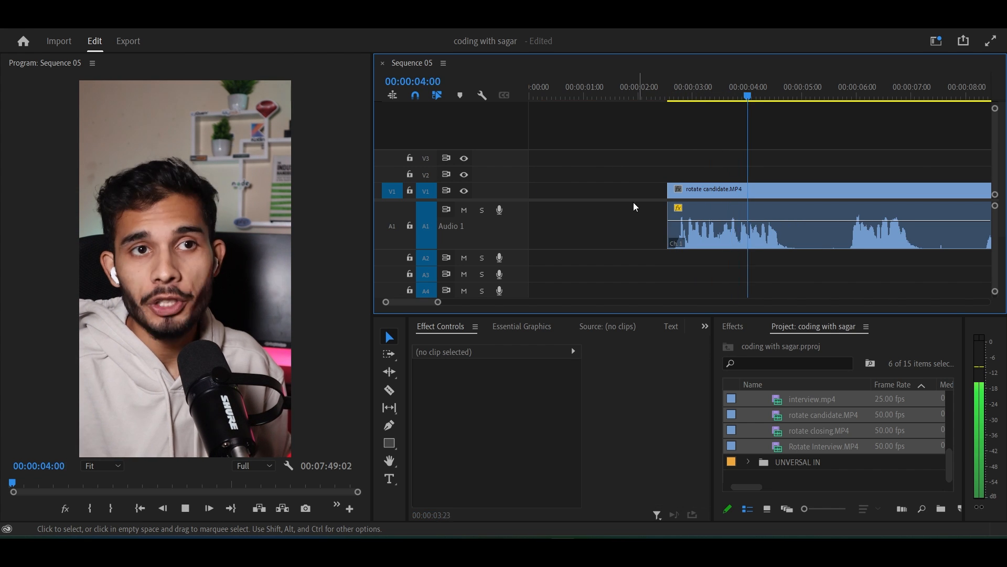
{"action": "key", "text": "space"}
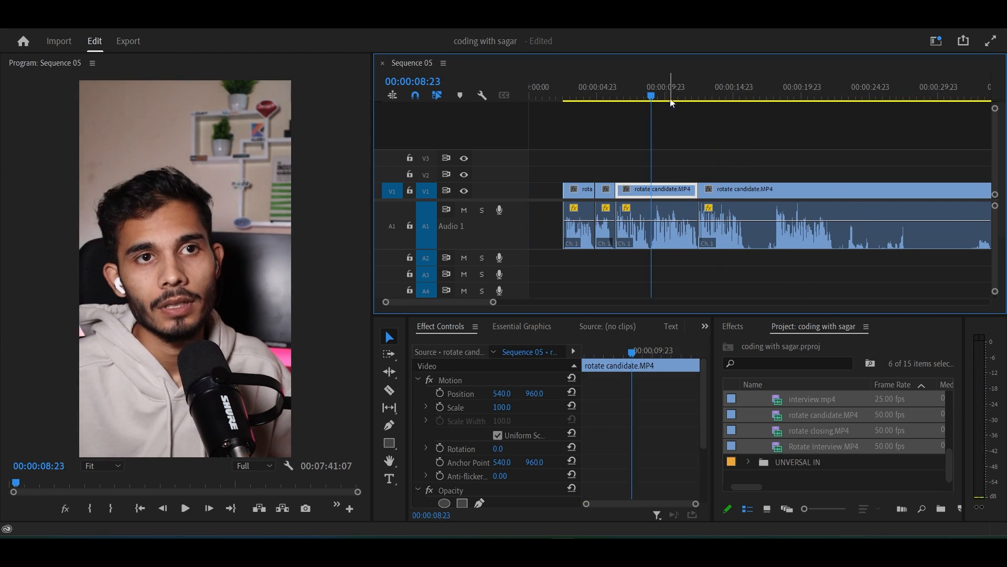
Save the project, split the candidate audio at 00:00:08:23, and ripple-delete the video and audio segment that follows the cut.
{"action": "key", "text": "z"}
{"action": "left_click", "coordinate": [702, 140]}
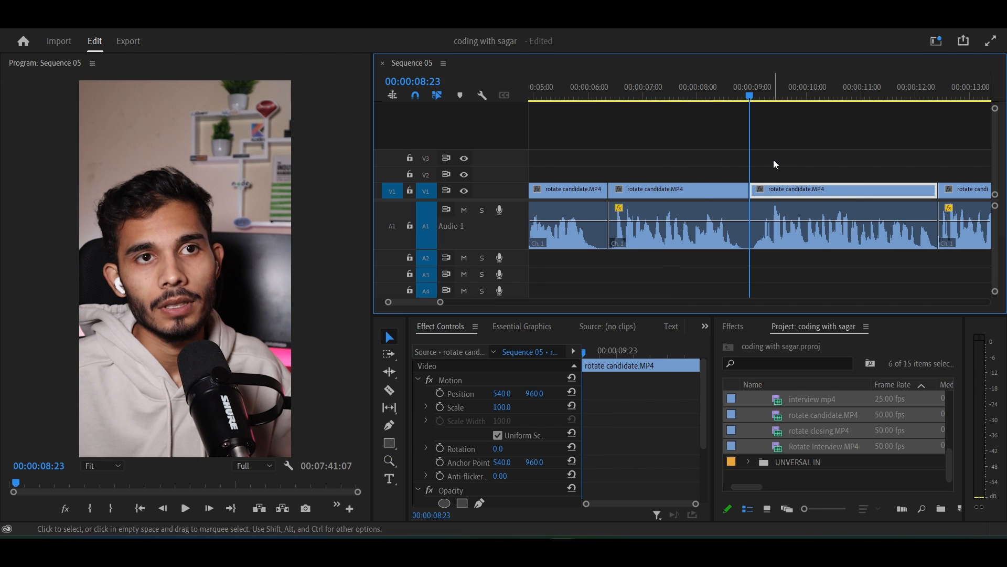
{"action": "left_click", "coordinate": [775, 159]}
{"action": "key", "text": "ctrl+s"}
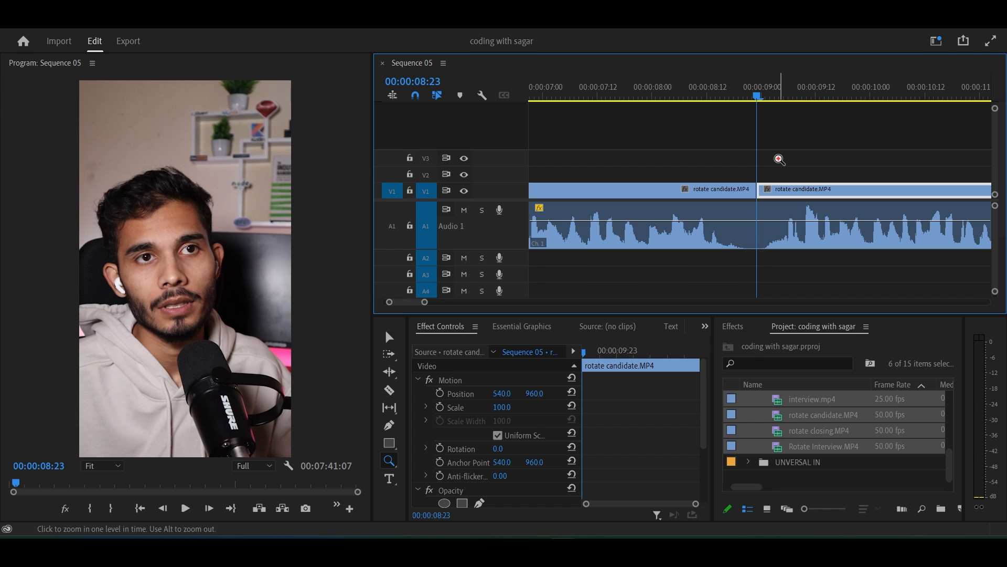
{"action": "key", "text": "v"}
{"action": "left_click", "coordinate": [659, 386]}
{"action": "left_click_drag", "start_coordinate": [758, 143], "coordinate": [860, 259]}
{"action": "key", "text": "ctrl+k"}
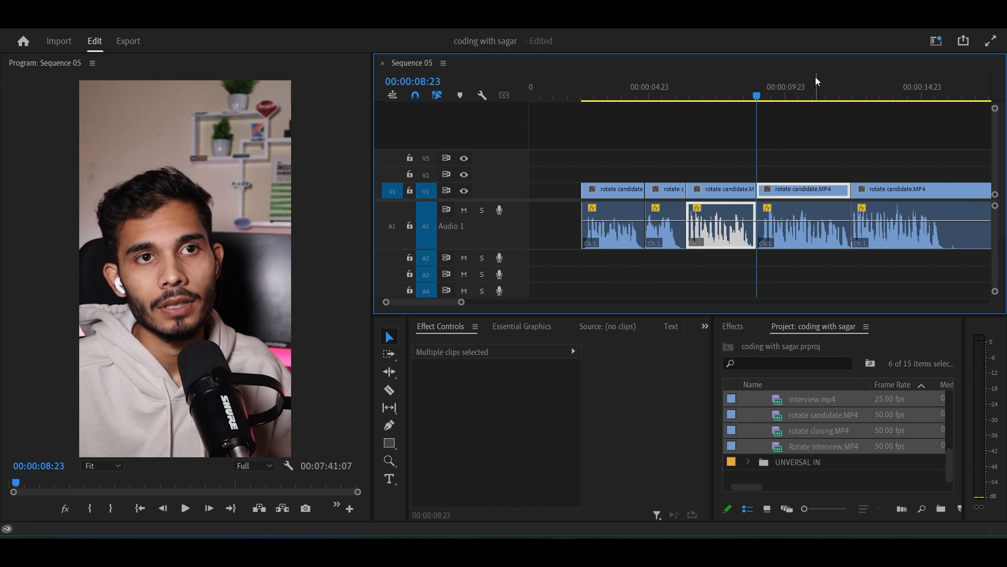
{"action": "key", "text": "Delete"}
{"action": "left_click", "coordinate": [811, 226]}
{"action": "key", "text": "Delete"}
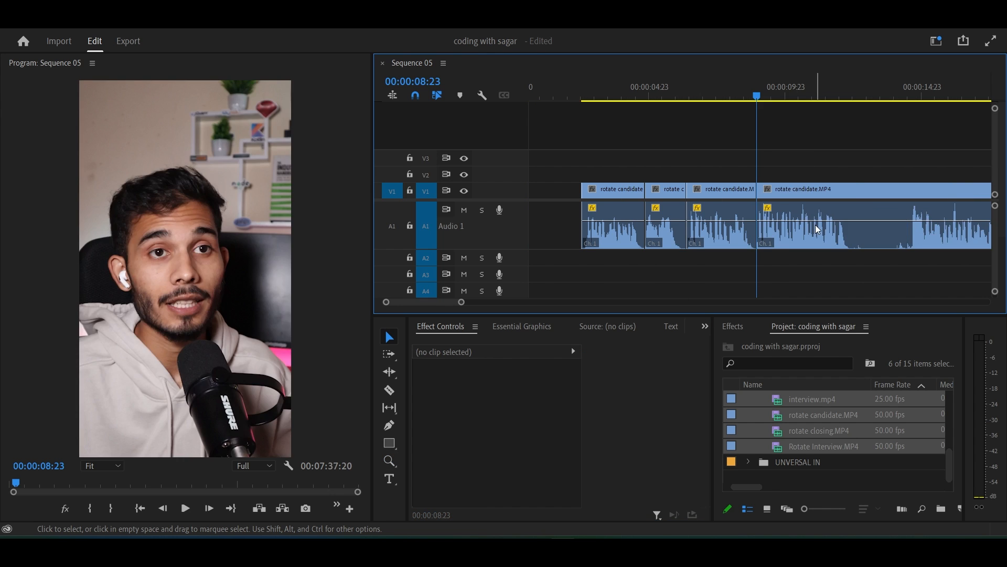
Split the candidate clip at 00:00:12:09 and ripple-trim the silent pause up to the next spoken line.
{"action": "key", "text": "space"}
{"action": "key", "text": "="}
{"action": "key", "text": "space"}
{"action": "key", "text": "d"}
{"action": "key", "text": "ctrl+k"}
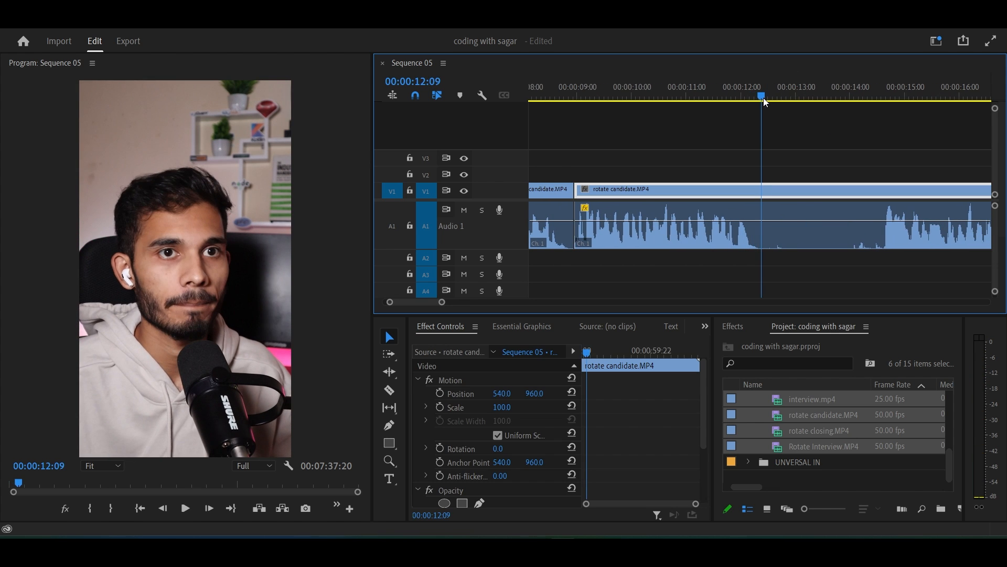
{"action": "left_click", "coordinate": [872, 94]}
{"action": "key", "text": "space"}
{"action": "left_click", "coordinate": [726, 97]}
{"action": "key", "text": "q"}
{"action": "key", "text": "space"}
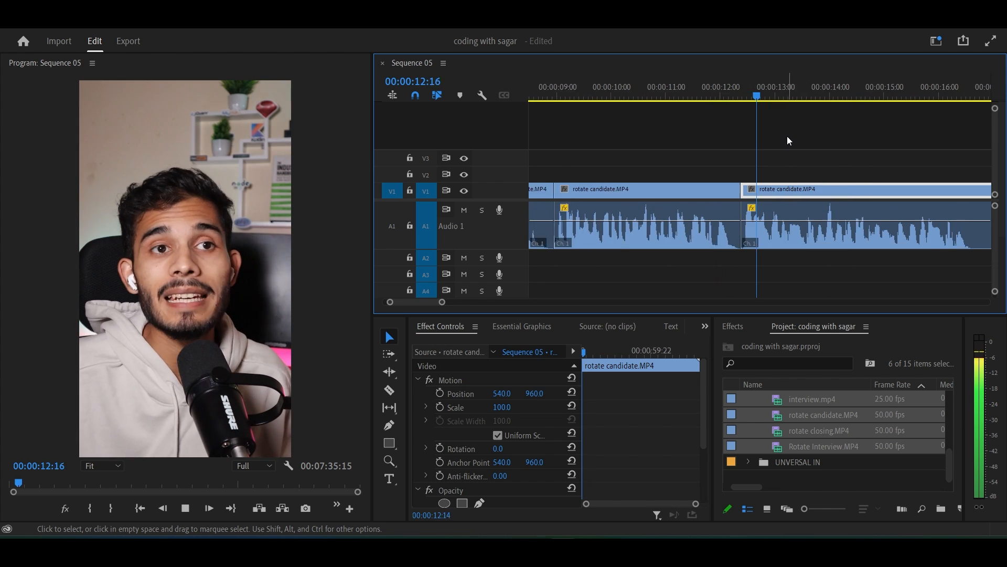
Ripple-trim the long quiet stretch before the candidate's next spoken line, and play on and split the clip again.
{"action": "left_click", "coordinate": [788, 137]}
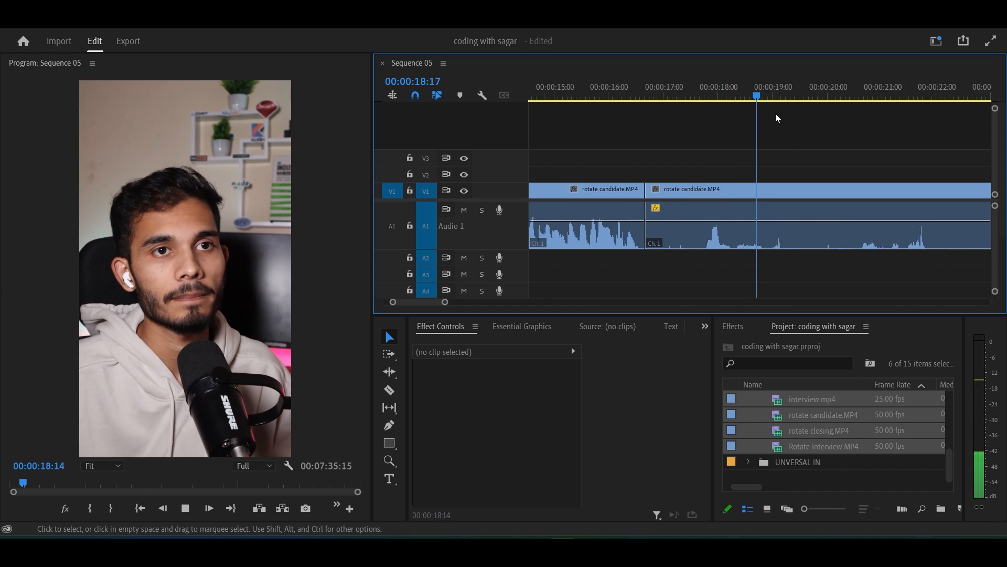
{"action": "key", "text": "-"}
{"action": "key", "text": "d"}
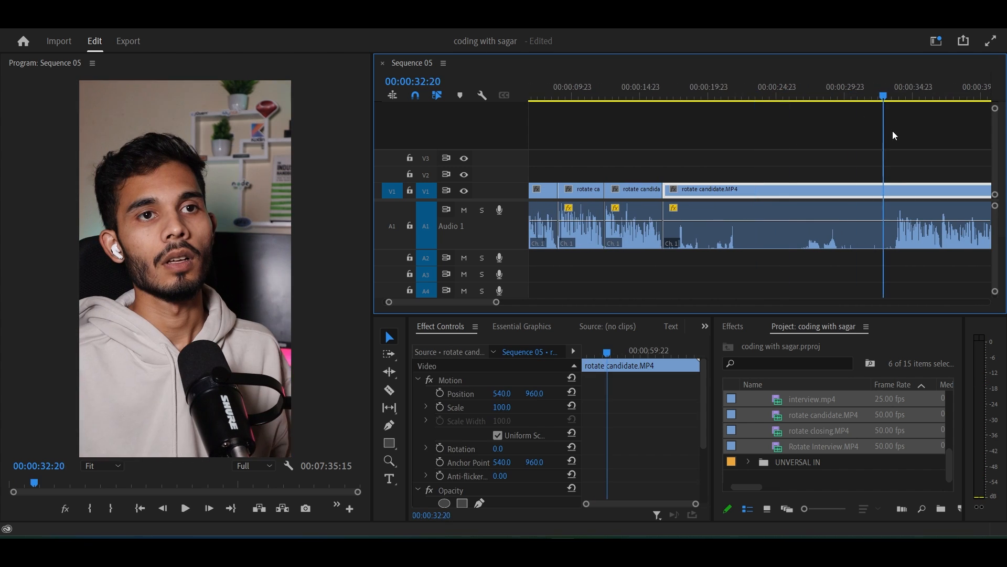
{"action": "key", "text": "space"}
{"action": "key", "text": "q"}
{"action": "key", "text": "space"}
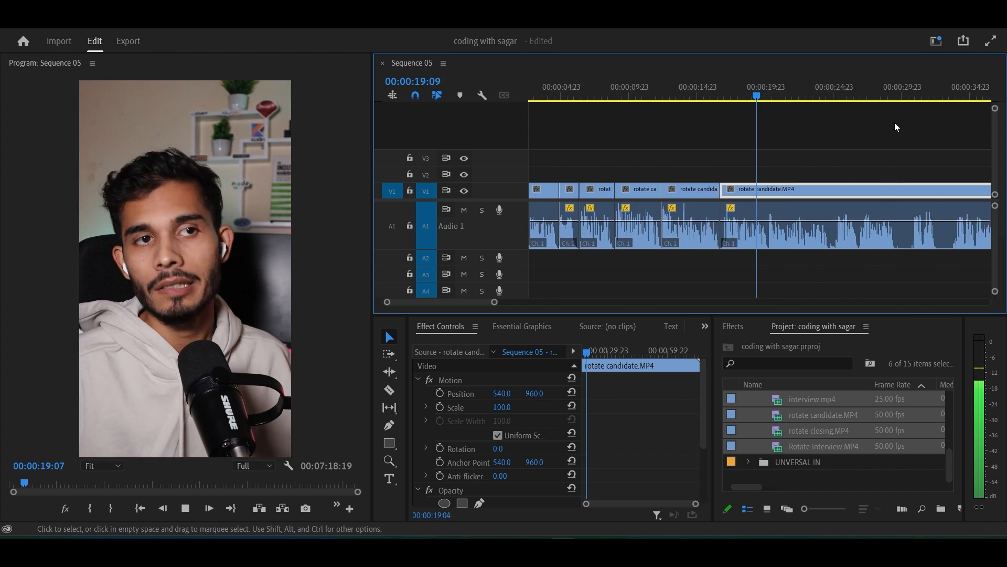
{"action": "key", "text": "="}
{"action": "key", "text": "space"}
{"action": "key", "text": "ctrl+k"}
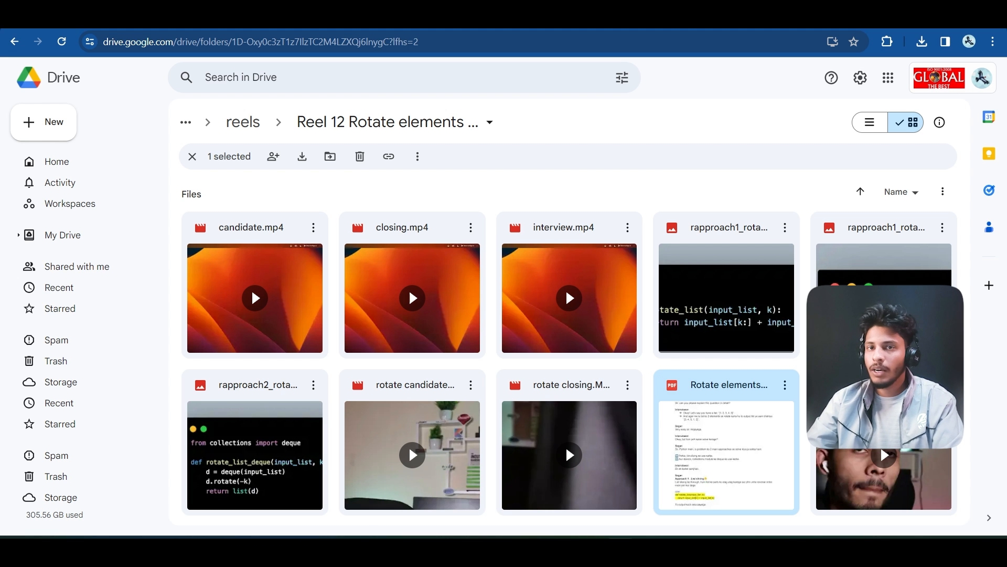
Switch to Google Drive, open Rotate elements by k.pdf, and examine the order of interviewer and candidate lines through "Okay, but tum yeh kaise solve karoge?".
{"action": "double_click", "coordinate": [701, 445]}
{"action": "left_click_drag", "start_coordinate": [304, 183], "coordinate": [569, 193]}
{"action": "left_click", "coordinate": [586, 211]}
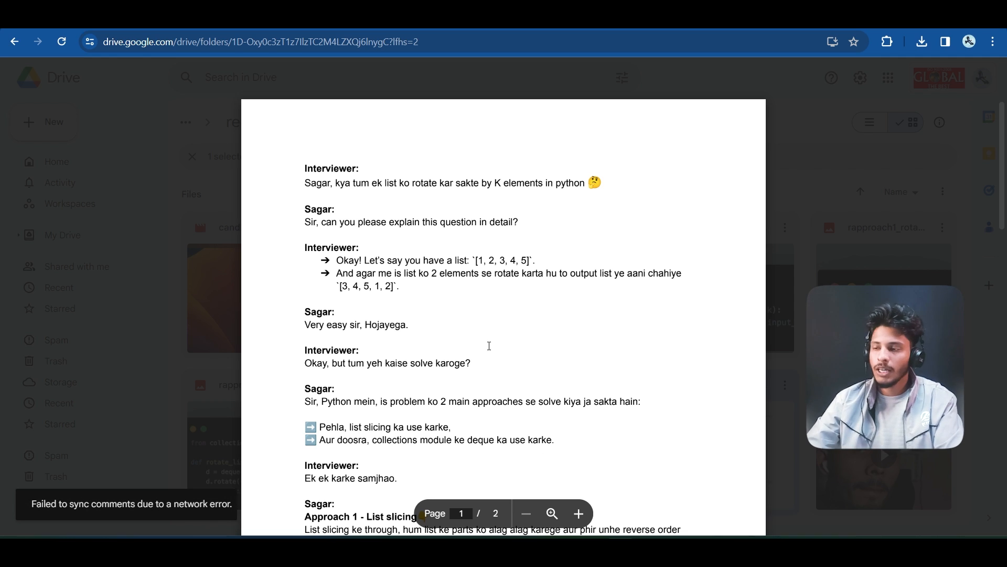
{"action": "scroll", "coordinate": [492, 347], "scroll_direction": "down", "scroll_amount": 3}
{"action": "left_click_drag", "start_coordinate": [304, 117], "coordinate": [604, 118]}
{"action": "left_click_drag", "start_coordinate": [259, 152], "coordinate": [621, 148]}
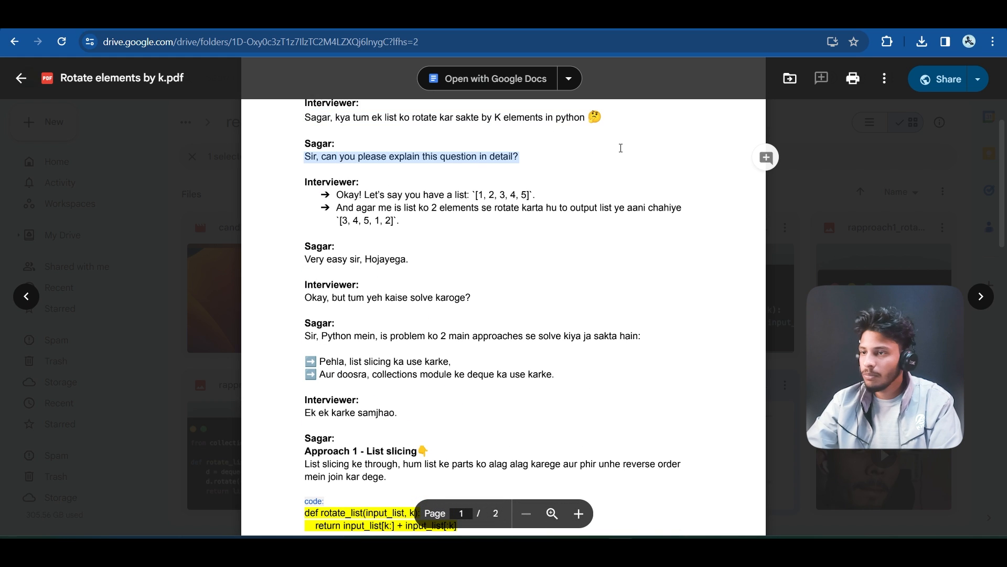
{"action": "left_click_drag", "start_coordinate": [320, 195], "coordinate": [683, 208]}
{"action": "left_click_drag", "start_coordinate": [303, 253], "coordinate": [409, 260]}
{"action": "left_click_drag", "start_coordinate": [286, 289], "coordinate": [501, 306]}
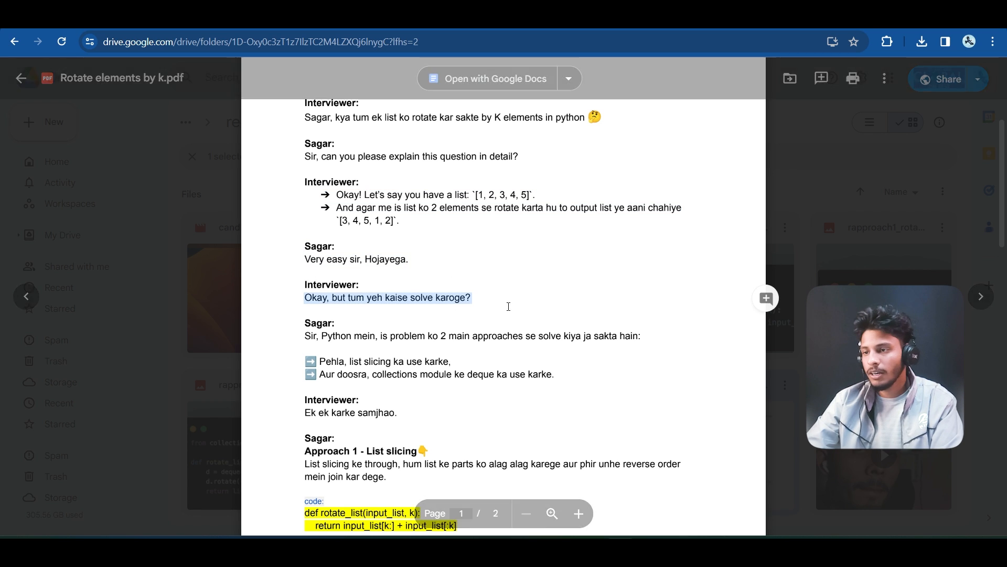
{"action": "left_click", "coordinate": [501, 309]}
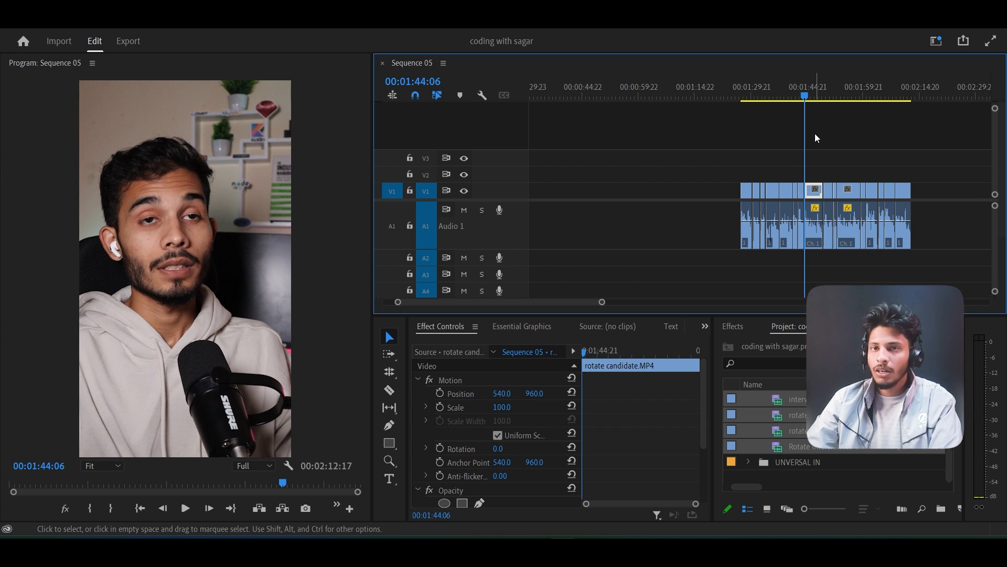
Switch back to Premiere Pro and examine the cut between rotate candidate.MP4 and Rotate Interview.MP4 at 00:01:32:14.
{"action": "left_click", "coordinate": [764, 93]}
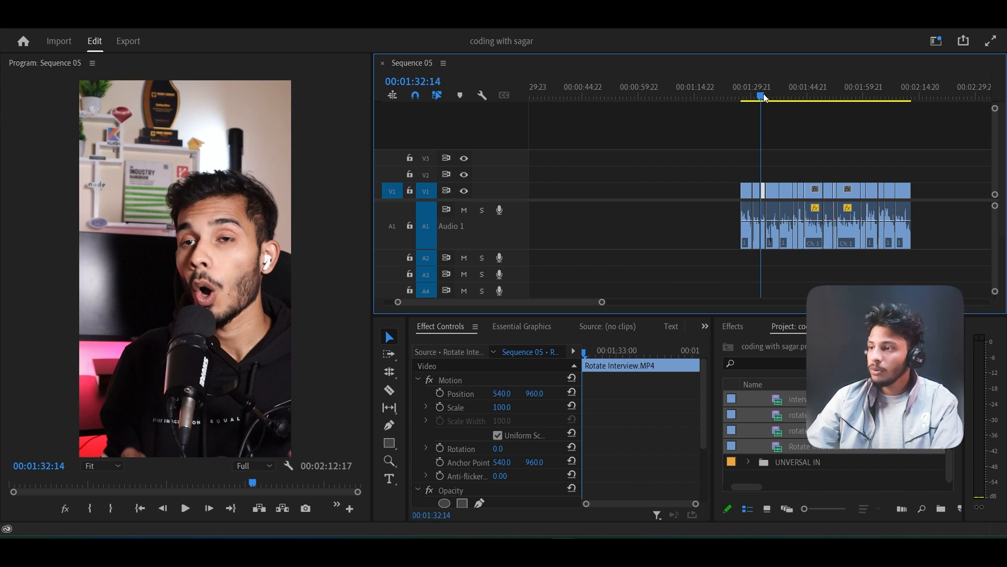
{"action": "key", "text": "equal"}
{"action": "key", "text": "equal"}
{"action": "key", "text": "equal"}
{"action": "key", "text": "equal"}
{"action": "key", "text": "equal"}
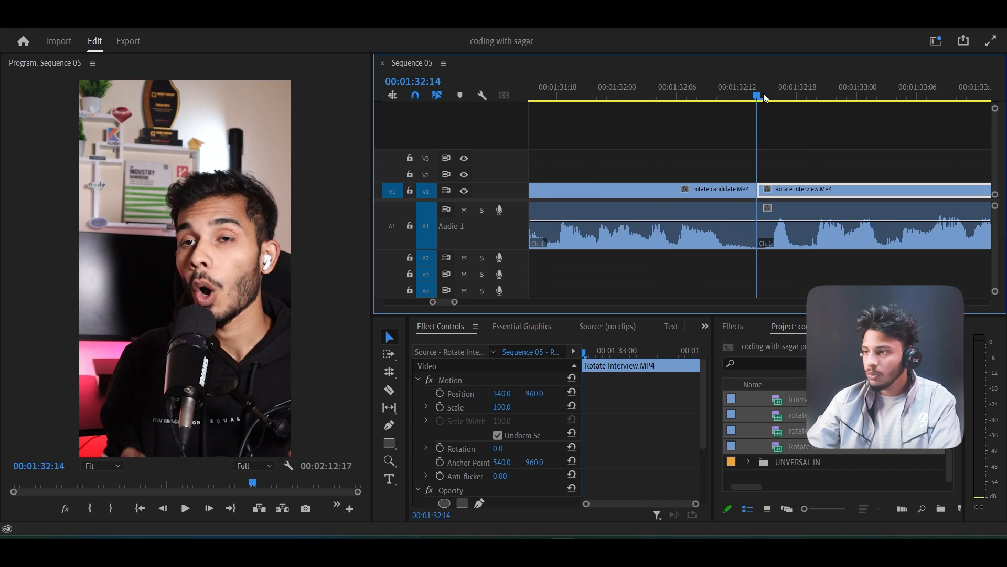
{"action": "key", "text": "minus"}
{"action": "key", "text": "minus"}
{"action": "key", "text": "equal"}
{"action": "key", "text": "equal"}
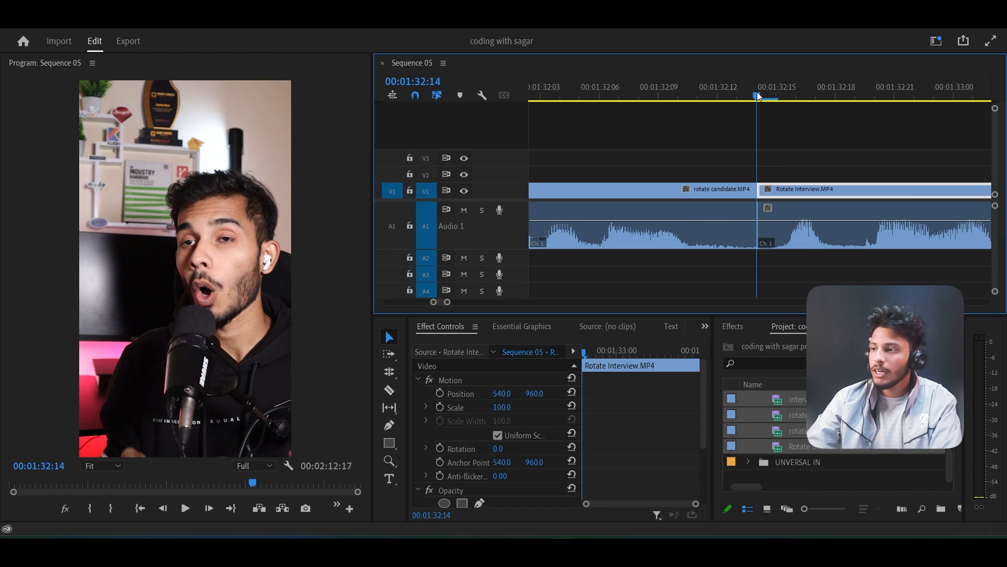
Ripple-trim the end of the rotate candidate.MP4 clip to 00:01:32:13, closing the gap before the following Rotate Interview.MP4 clip.
{"action": "left_click_drag", "start_coordinate": [757, 92], "coordinate": [698, 95]}
{"action": "scroll", "coordinate": [577, 100], "scroll_direction": "left", "scroll_amount": 2}
{"action": "left_click_drag", "start_coordinate": [577, 100], "coordinate": [644, 117]}
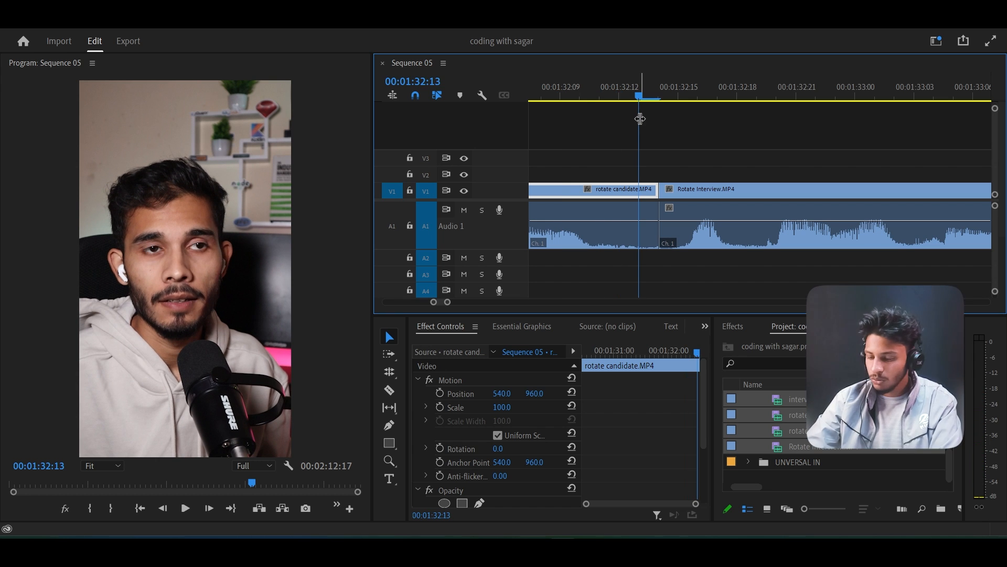
{"action": "key", "text": "w"}
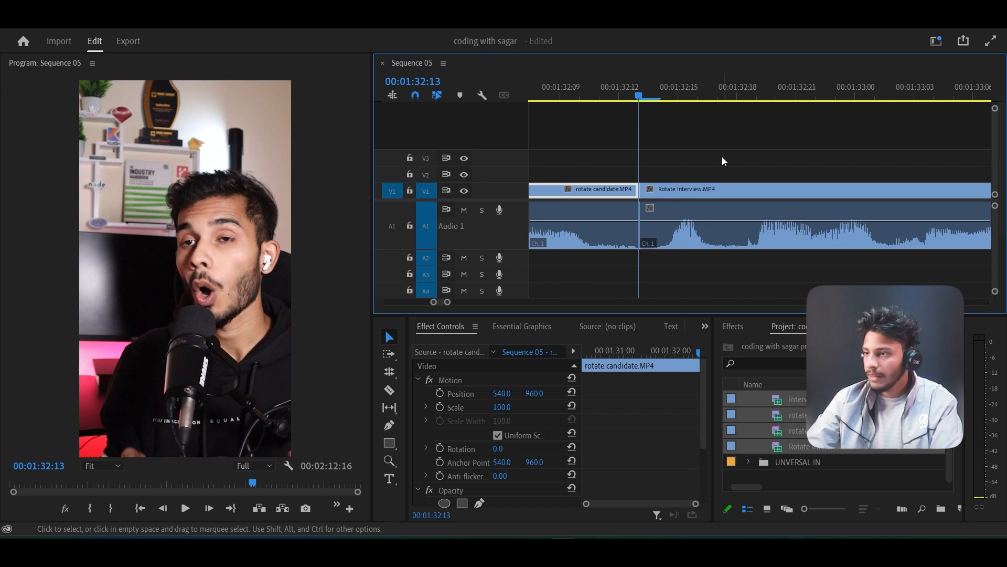
{"action": "left_click", "coordinate": [711, 135]}
Play the sequence from the trimmed cut at 00:01:32:13 through the following interviewer and candidate clips to 00:01:42:12.
{"action": "key", "text": "minus"}
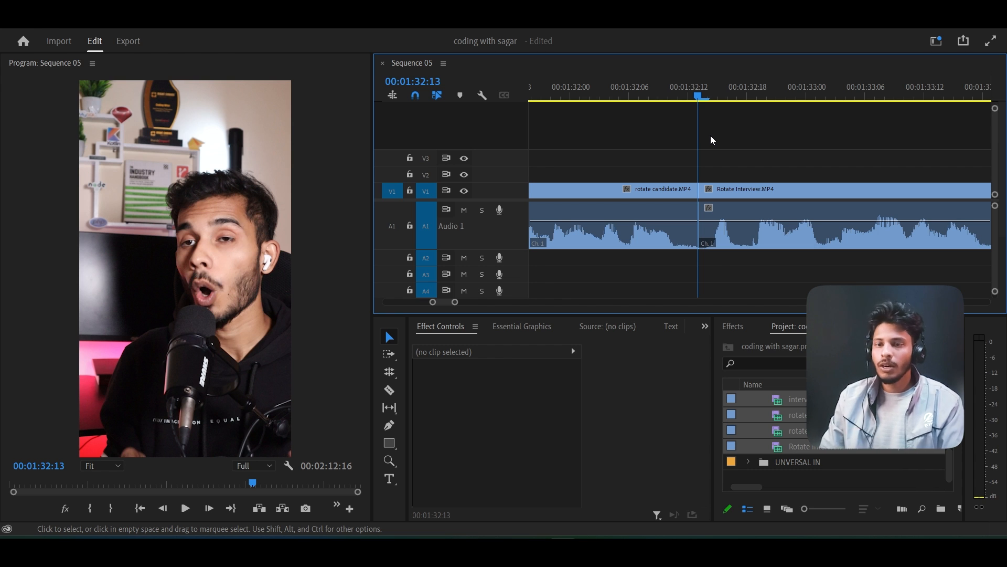
{"action": "key", "text": "space"}
{"action": "key", "text": "minus"}
{"action": "key", "text": "minus"}
{"action": "key", "text": "minus"}
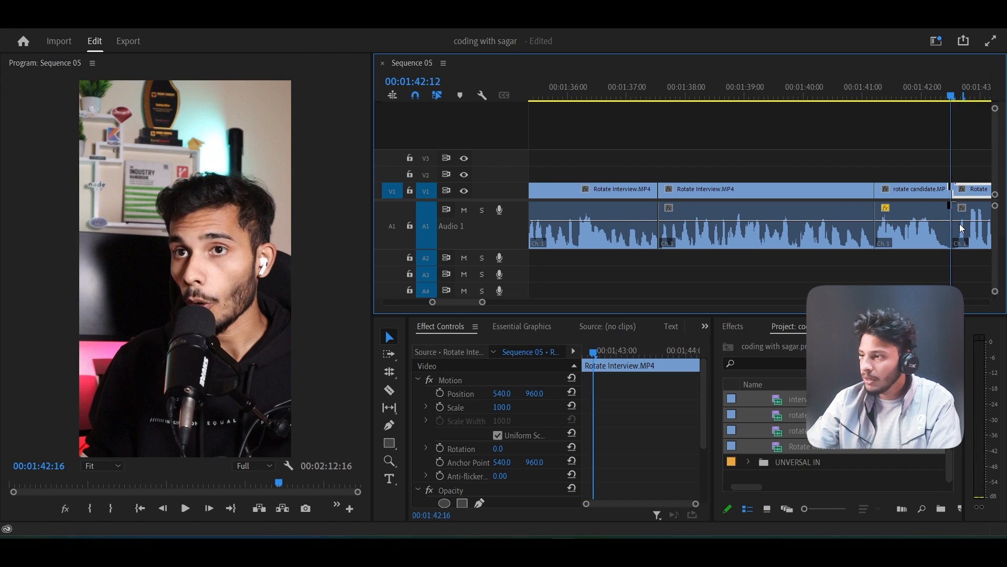
{"action": "left_click", "coordinate": [909, 143]}
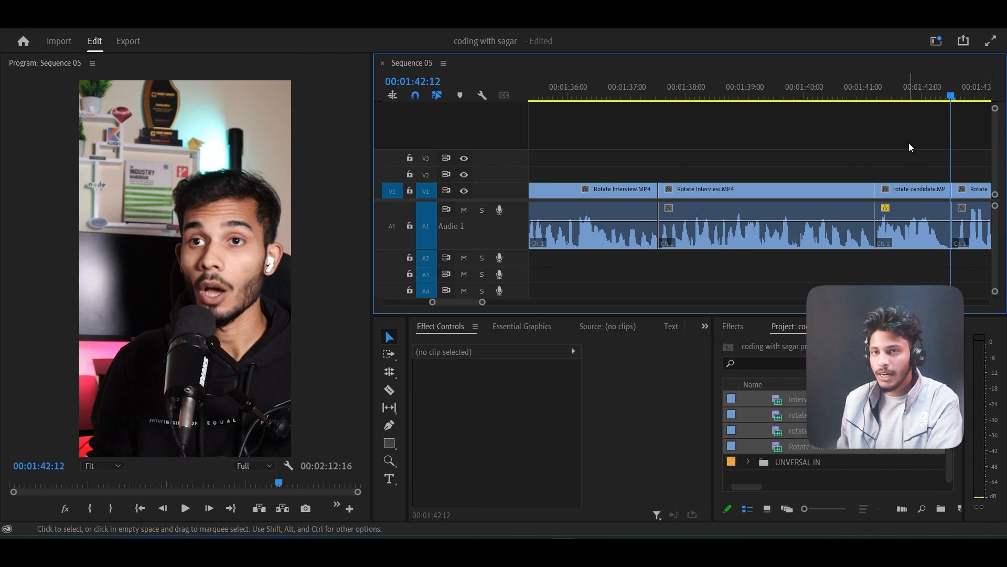
Move back and forth between the edit points around 00:01:32:13 and 00:01:41:05 to examine the cuts between interviewer and candidate clips.
{"action": "key", "text": "Up"}
{"action": "key", "text": "Up"}
{"action": "key", "text": "Up"}
{"action": "key", "text": "Up"}
{"action": "key", "text": "Up"}
{"action": "key", "text": "Up"}
{"action": "key", "text": "Down"}
{"action": "key", "text": "Down"}
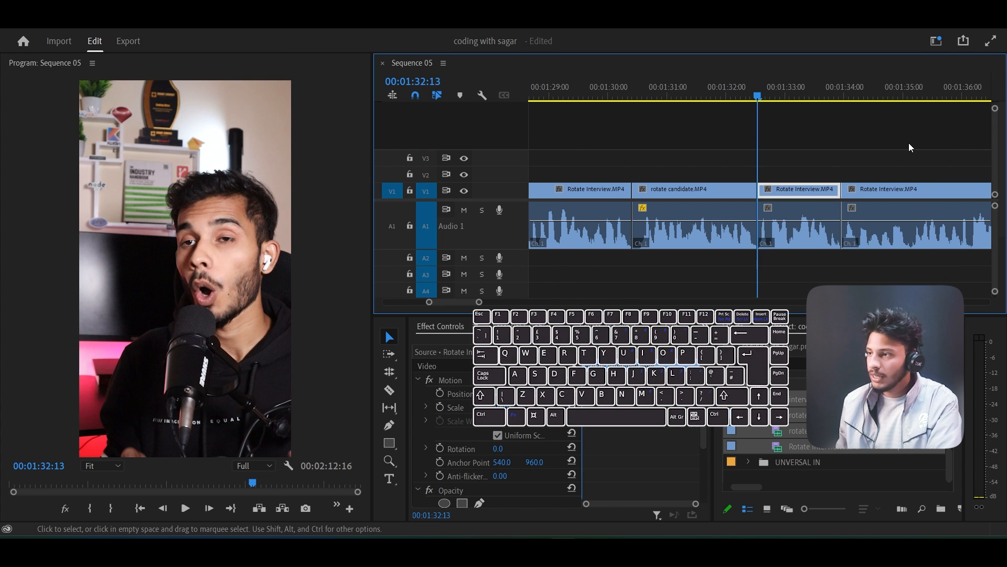
{"action": "key", "text": "Down"}
{"action": "key", "text": "Down"}
{"action": "key", "text": "Down"}
{"action": "key", "text": "Down"}
{"action": "key", "text": "Up"}
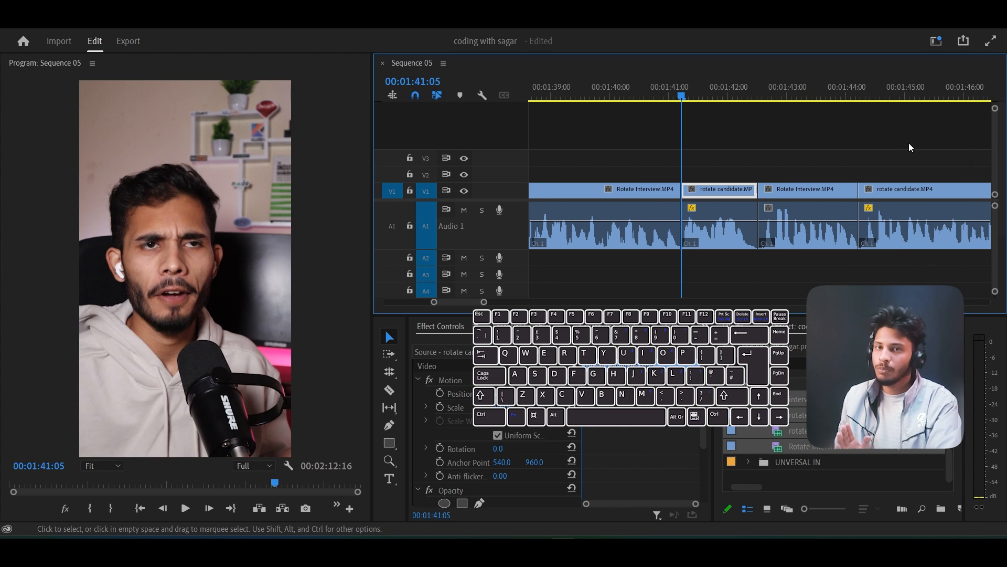
{"action": "key", "text": "Up"}
{"action": "key", "text": "Up"}
{"action": "key", "text": "Up"}
{"action": "key", "text": "Up"}
{"action": "key", "text": "Down"}
{"action": "key", "text": "Down"}
{"action": "key", "text": "Down"}
{"action": "key", "text": "Down"}
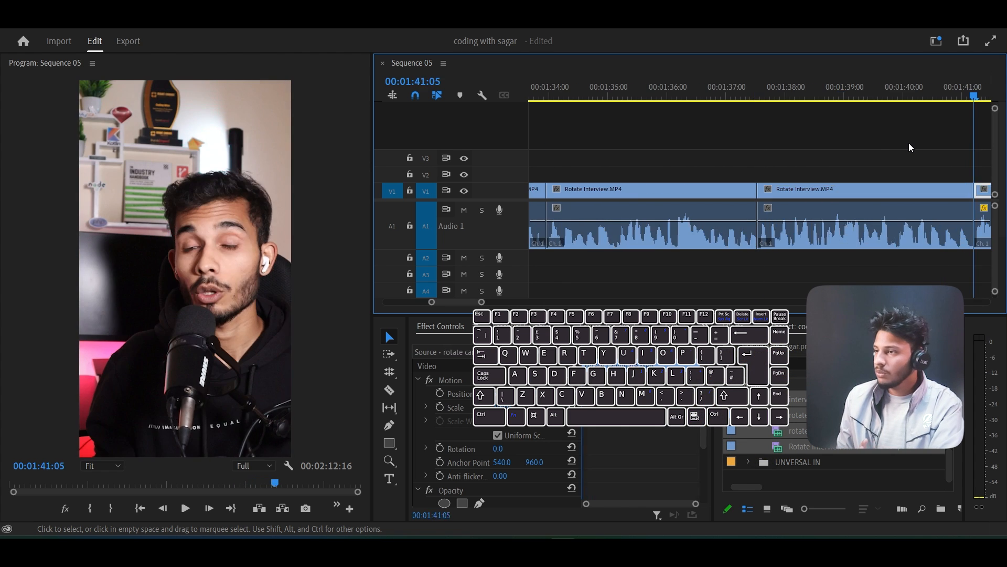
{"action": "key", "text": "Down"}
{"action": "key", "text": "Down"}
{"action": "key", "text": "Up"}
{"action": "key", "text": "Up"}
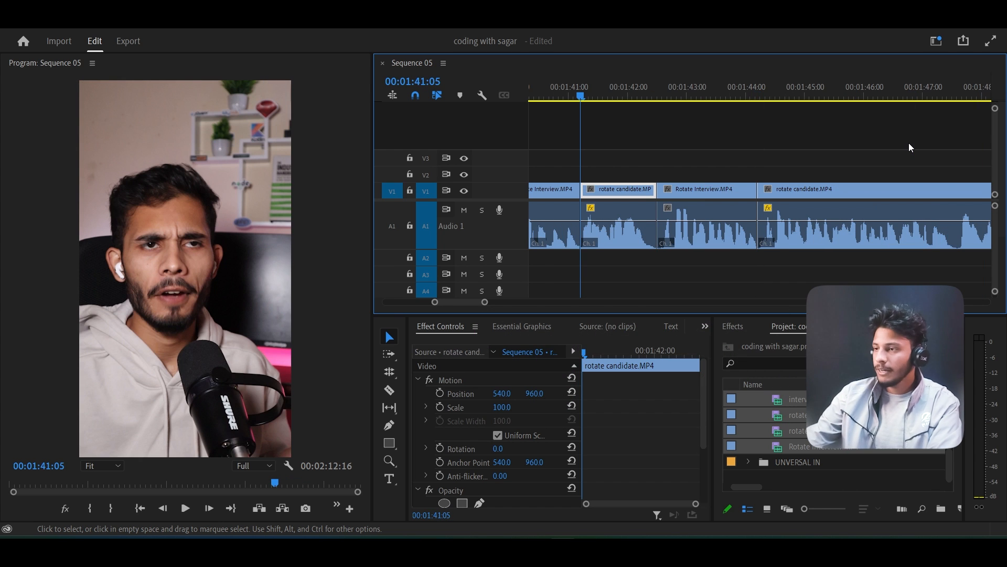
Return the playhead to the start of the first clip at 00:01:27:06 and save the project.
{"action": "key", "text": "minus"}
{"action": "key", "text": "minus"}
{"action": "key", "text": "minus"}
{"action": "key", "text": "minus"}
{"action": "left_click", "coordinate": [798, 150]}
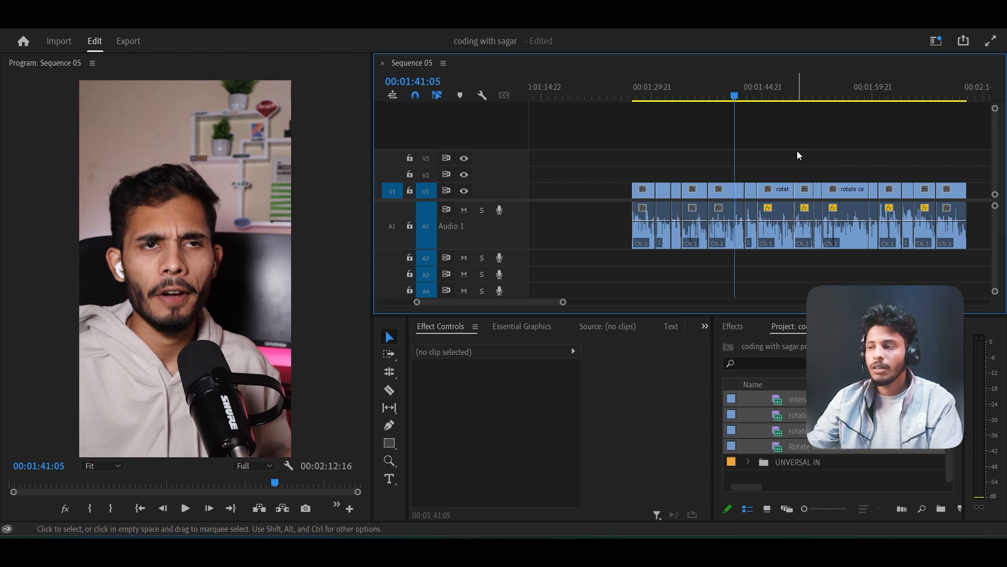
{"action": "key", "text": "Up"}
{"action": "key", "text": "Up"}
{"action": "key", "text": "Up"}
{"action": "key", "text": "Up"}
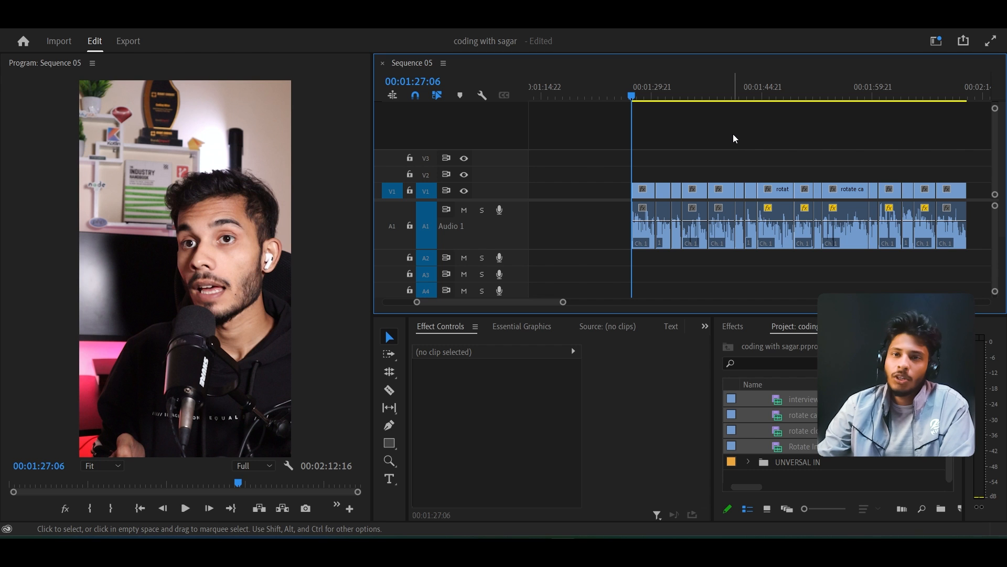
{"action": "key", "text": "ctrl+s"}
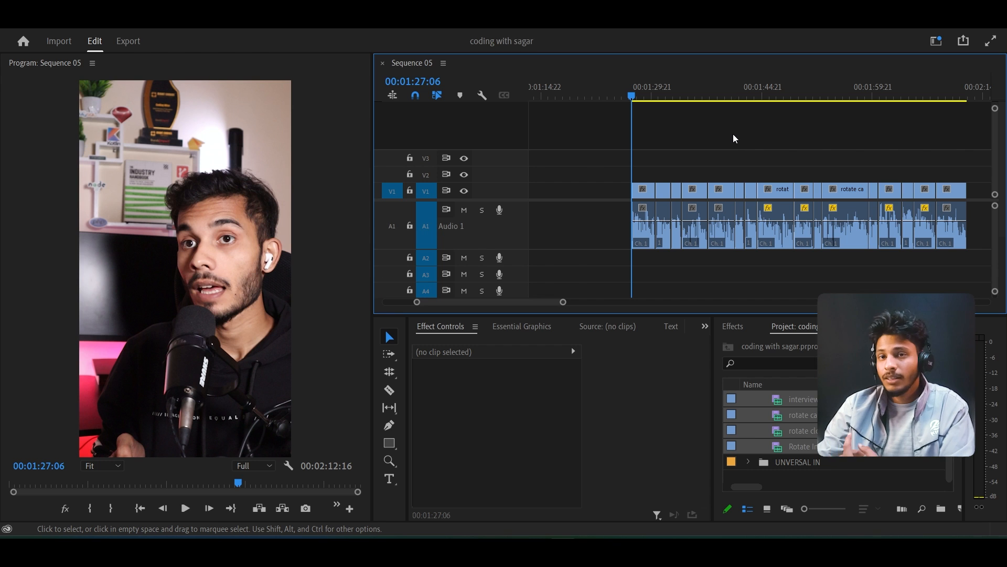